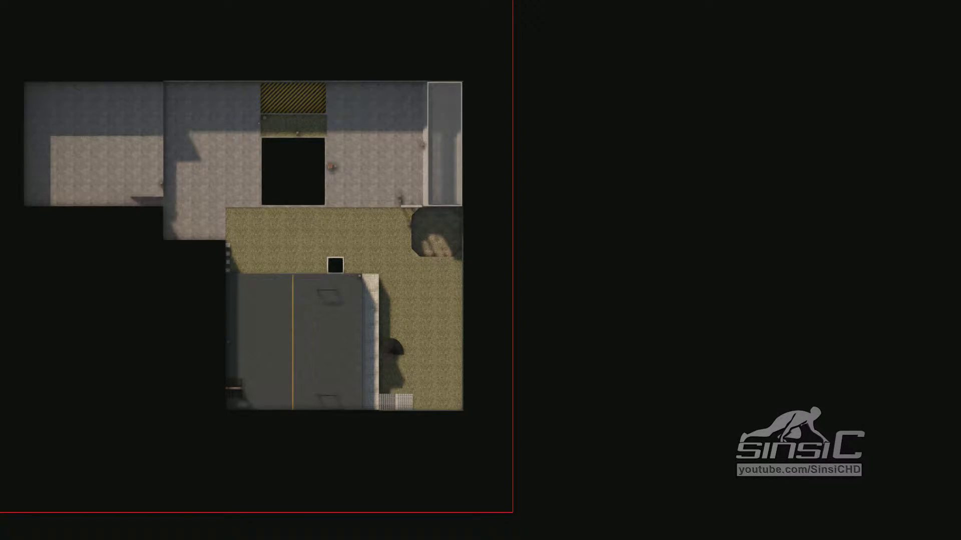
Take a screenshot of the overview and re-enter the last console line, "Overview: scale 4.00, pos_x -2219, pos_y 2594", as a console entry
{"action": "key", "text": "F12"}
{"action": "key", "text": "grave"}
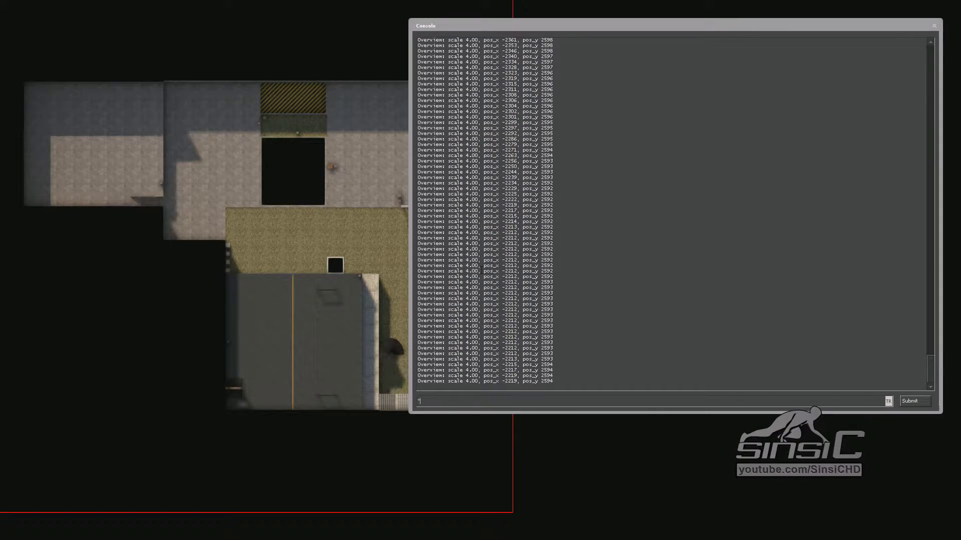
{"action": "left_click_drag", "start_coordinate": [556, 380], "coordinate": [495, 382]}
{"action": "left_click", "coordinate": [504, 387]}
{"action": "left_click_drag", "start_coordinate": [417, 382], "coordinate": [560, 382]}
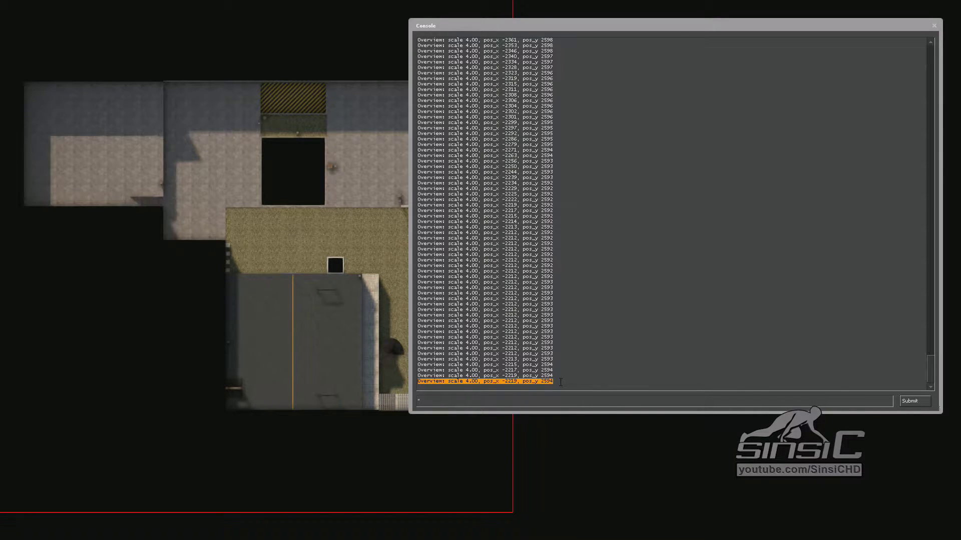
{"action": "key", "text": "ctrl+c"}
{"action": "left_click", "coordinate": [544, 402]}
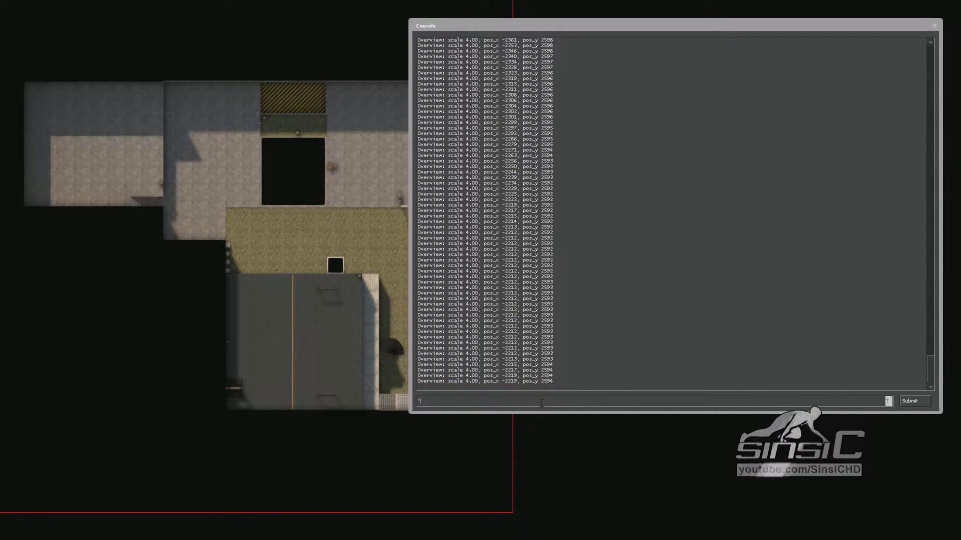
{"action": "key", "text": "ctrl+v"}
{"action": "key", "text": "Return"}
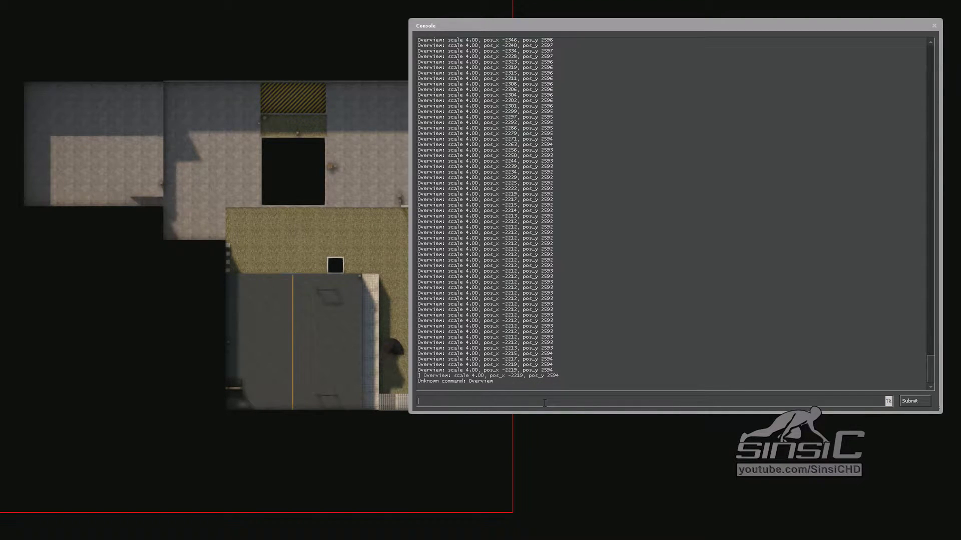
{"action": "key", "text": "Escape"}
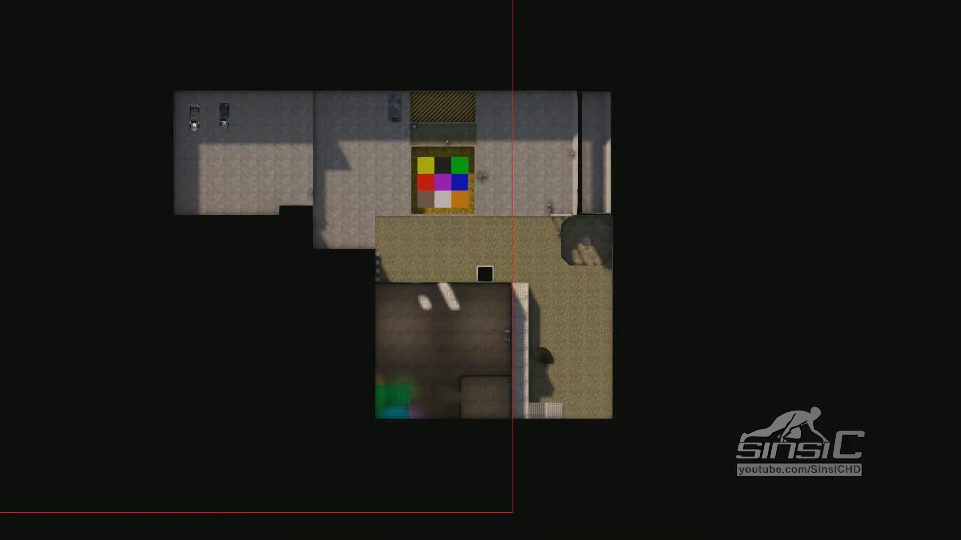
Hide the red boundary lines through the console and take a screenshot of the lower-level overview
{"action": "key", "text": "grave"}
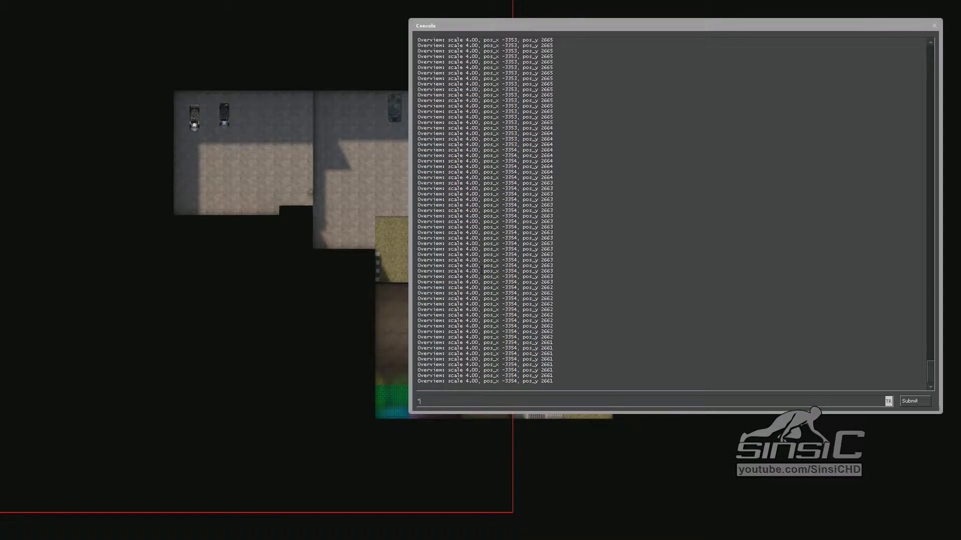
{"action": "type", "text": "cl_leveloverview 4"}
{"action": "key", "text": "Up"}
{"action": "key", "text": "Up"}
{"action": "key", "text": "Down"}
{"action": "key", "text": "Return"}
{"action": "key", "text": "grave"}
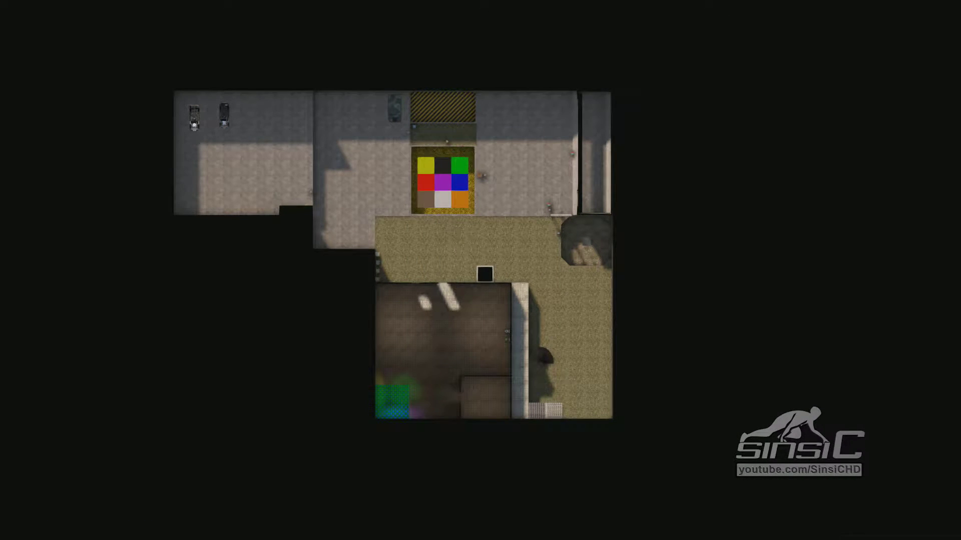
{"action": "key", "text": "F12"}
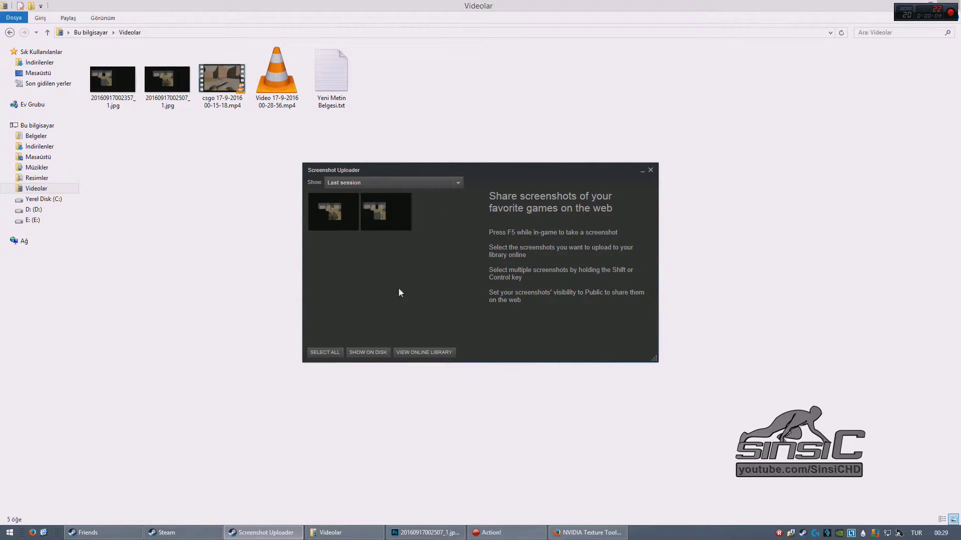
Switch to the Steam library and open its screenshot manager for the last session
{"action": "right_click", "coordinate": [804, 533]}
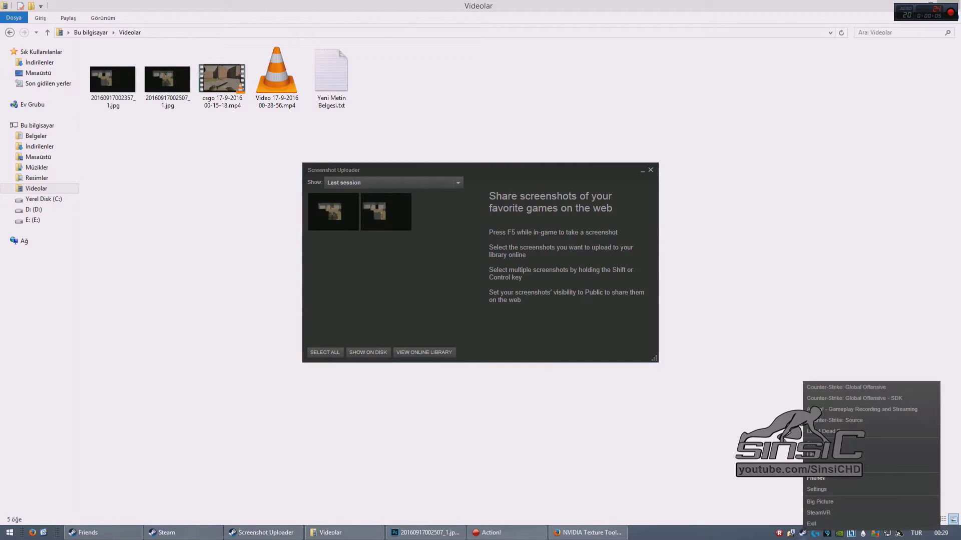
{"action": "left_click", "coordinate": [809, 458]}
{"action": "left_click", "coordinate": [35, 9]}
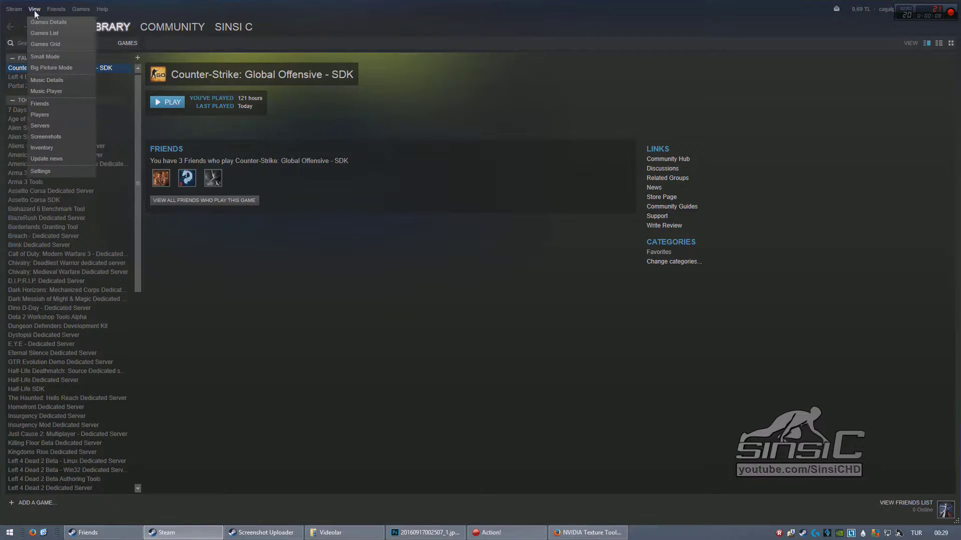
{"action": "left_click", "coordinate": [81, 134]}
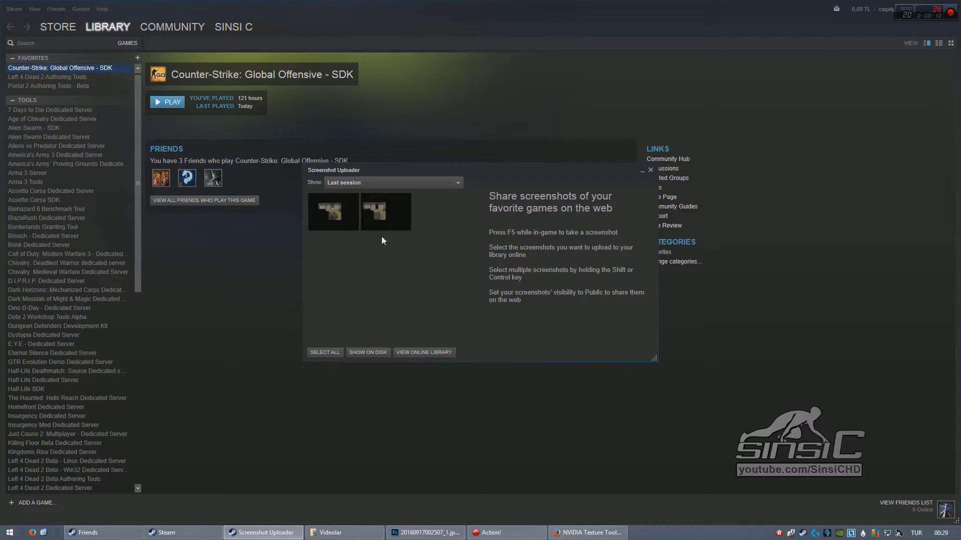
{"action": "left_click", "coordinate": [35, 9]}
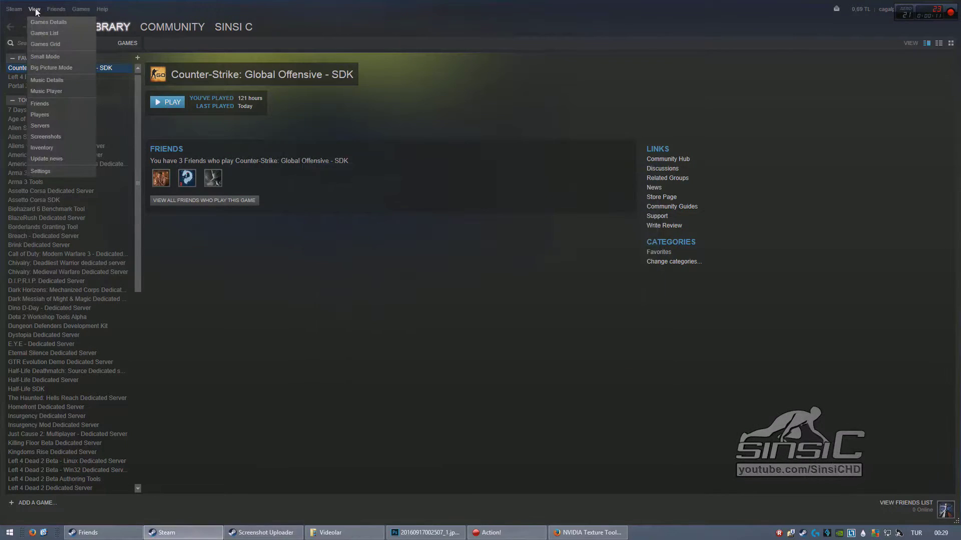
{"action": "left_click", "coordinate": [47, 136]}
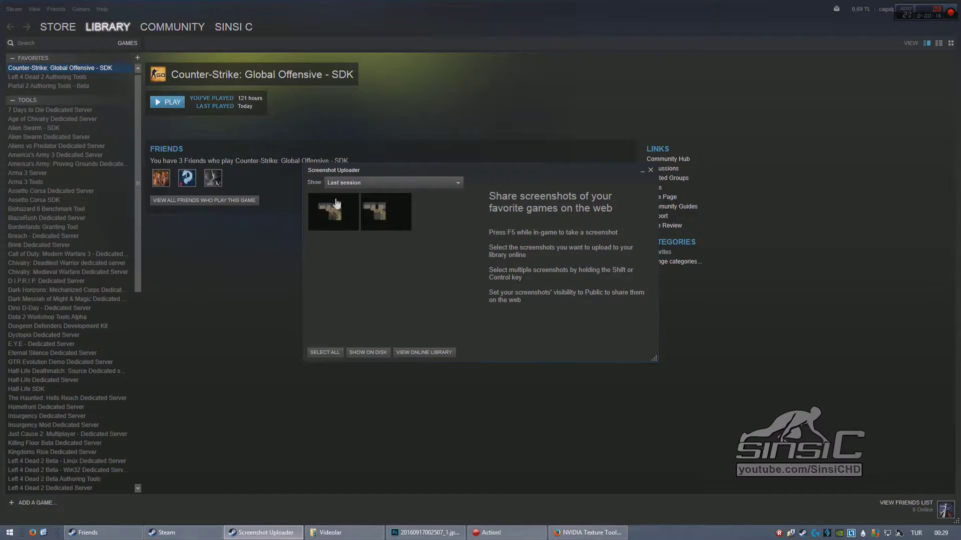
{"action": "left_click", "coordinate": [351, 219]}
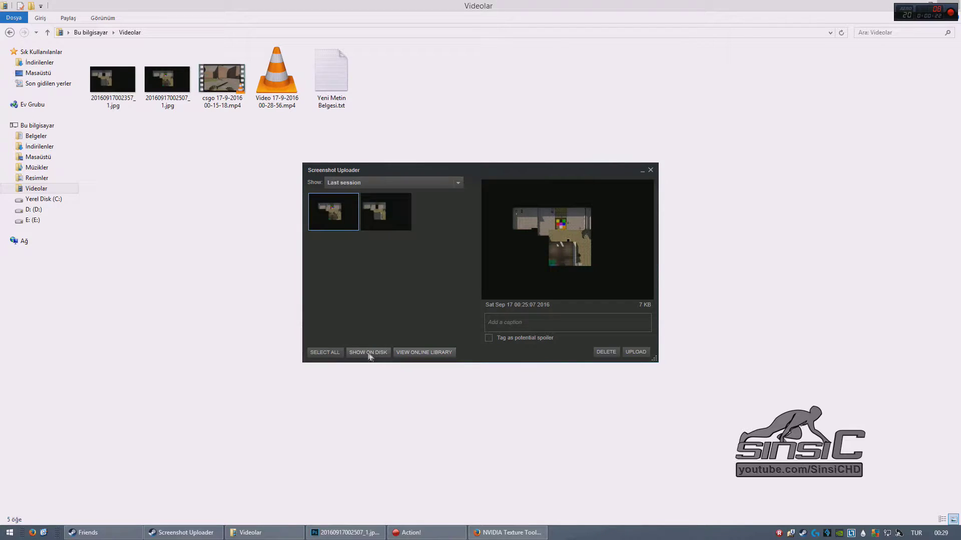
{"action": "left_click", "coordinate": [367, 352]}
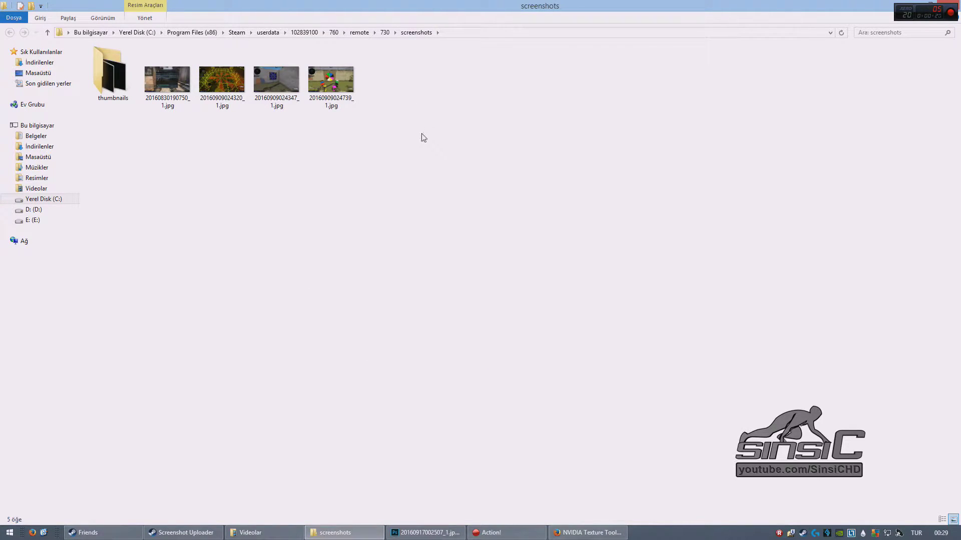
{"action": "left_click_drag", "start_coordinate": [380, 152], "coordinate": [525, 61]}
{"action": "left_click", "coordinate": [953, 5]}
{"action": "left_click", "coordinate": [113, 79]}
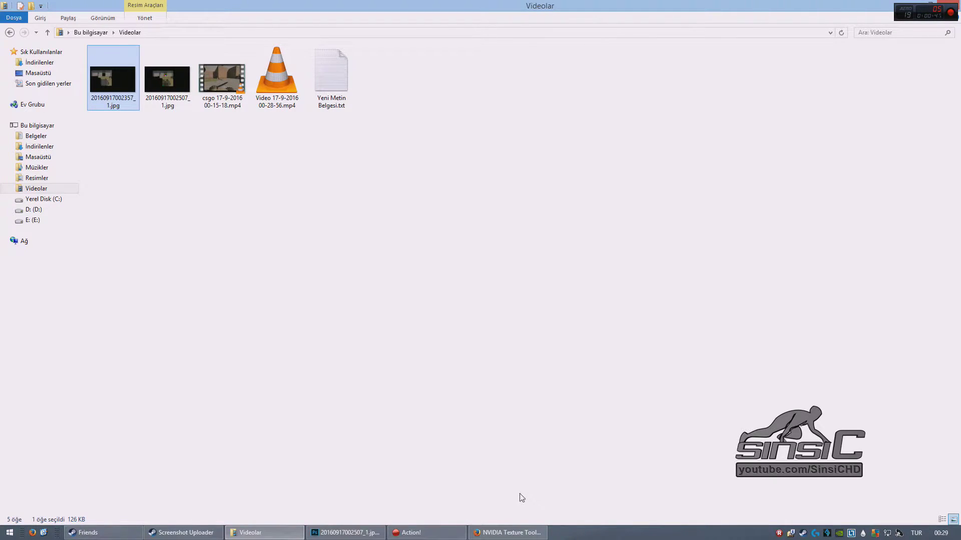
Switch to the browser and examine the NVIDIA Texture Tools for Adobe Photoshop download page
{"action": "mouse_move", "coordinate": [508, 531]}
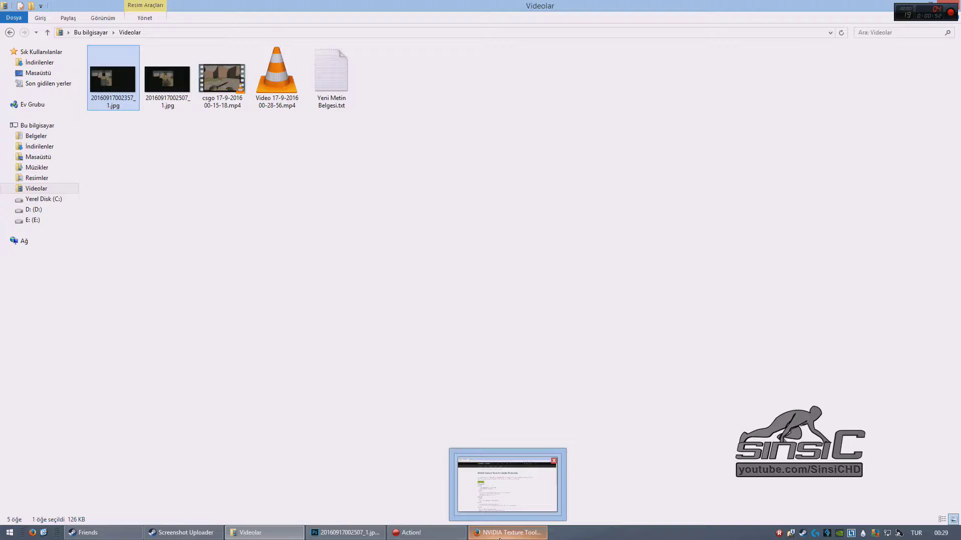
{"action": "left_click", "coordinate": [499, 535]}
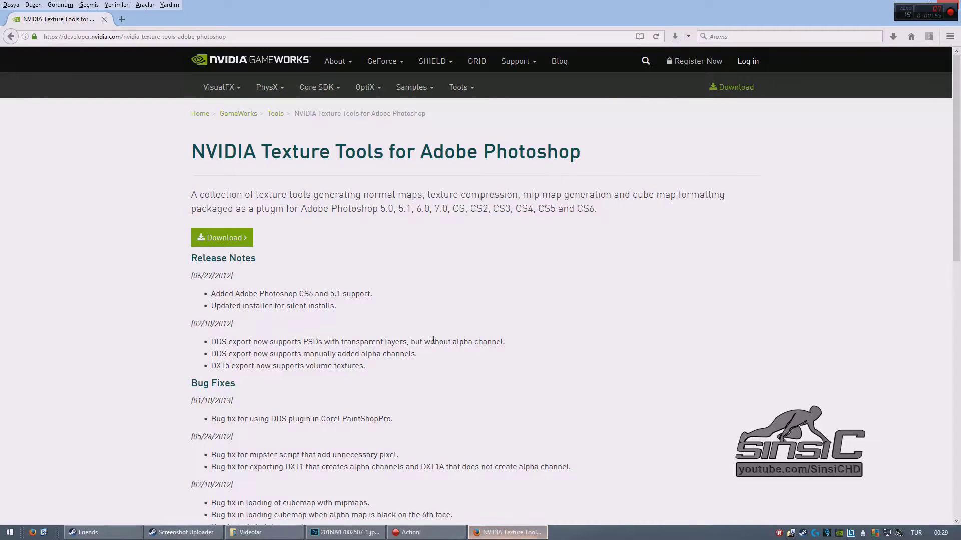
{"action": "left_click_drag", "start_coordinate": [190, 150], "coordinate": [590, 156]}
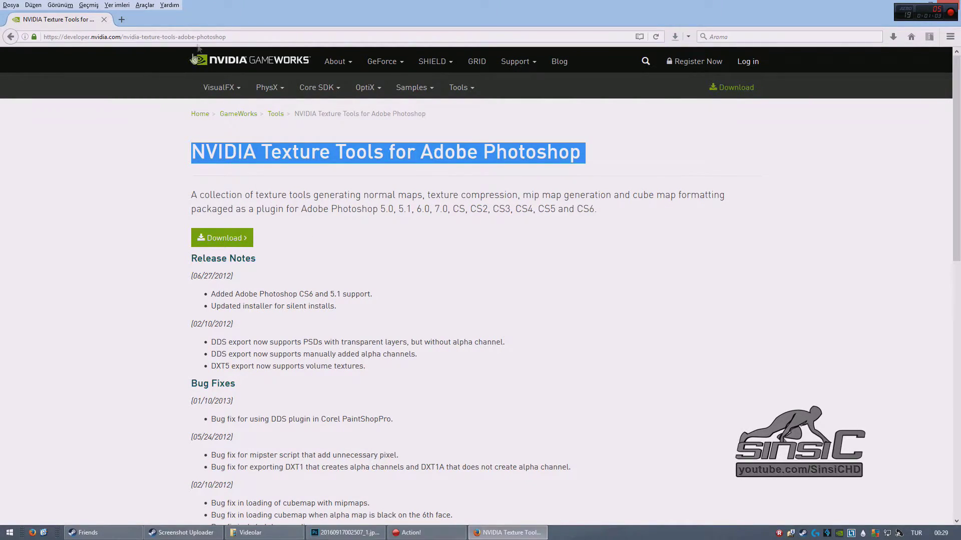
{"action": "left_click", "coordinate": [324, 259]}
{"action": "left_click", "coordinate": [283, 533]}
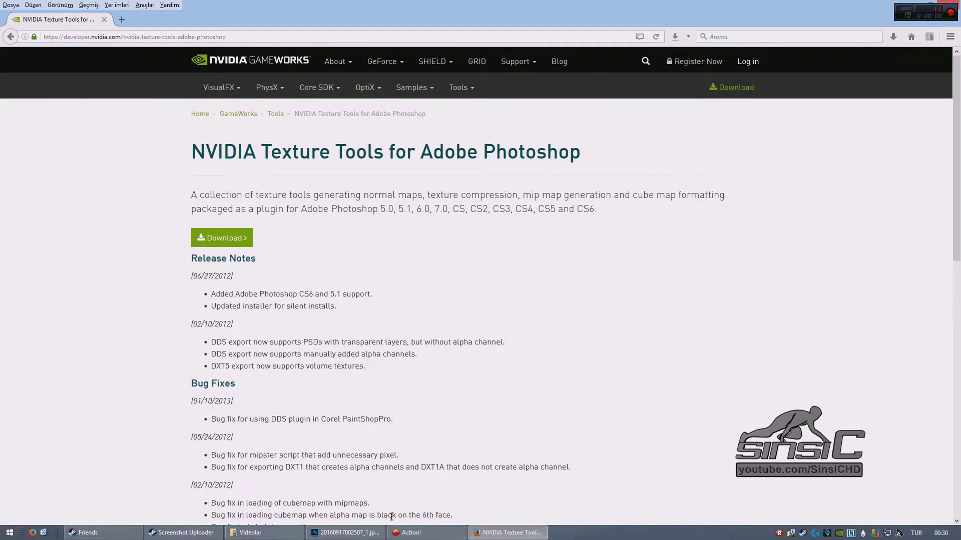
{"action": "mouse_move", "coordinate": [376, 533]}
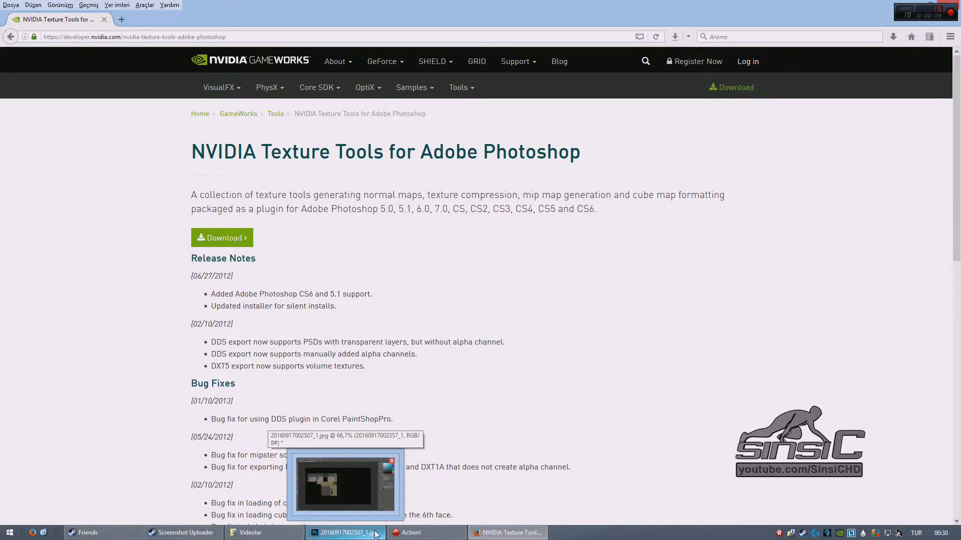
{"action": "left_click", "coordinate": [376, 533]}
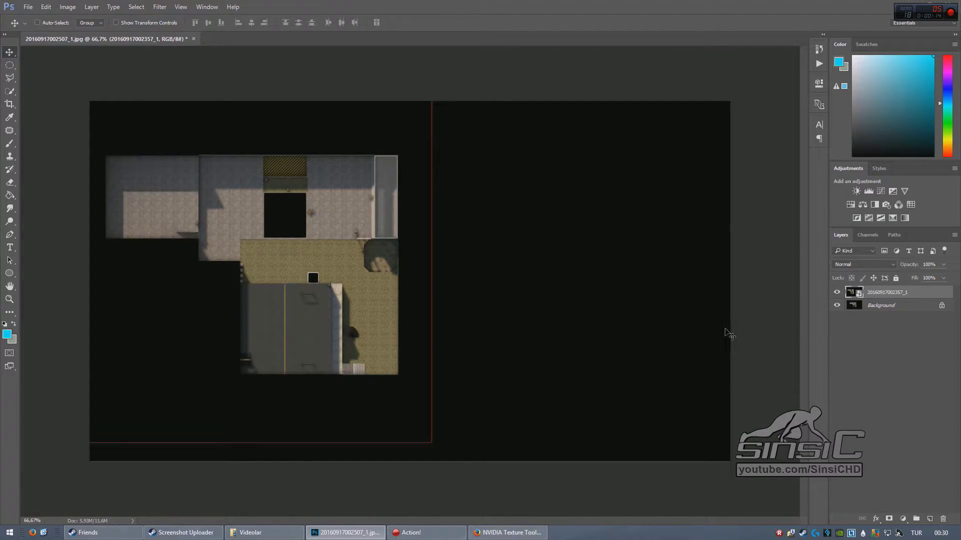
{"action": "left_click", "coordinate": [871, 306]}
{"action": "right_click", "coordinate": [879, 308]}
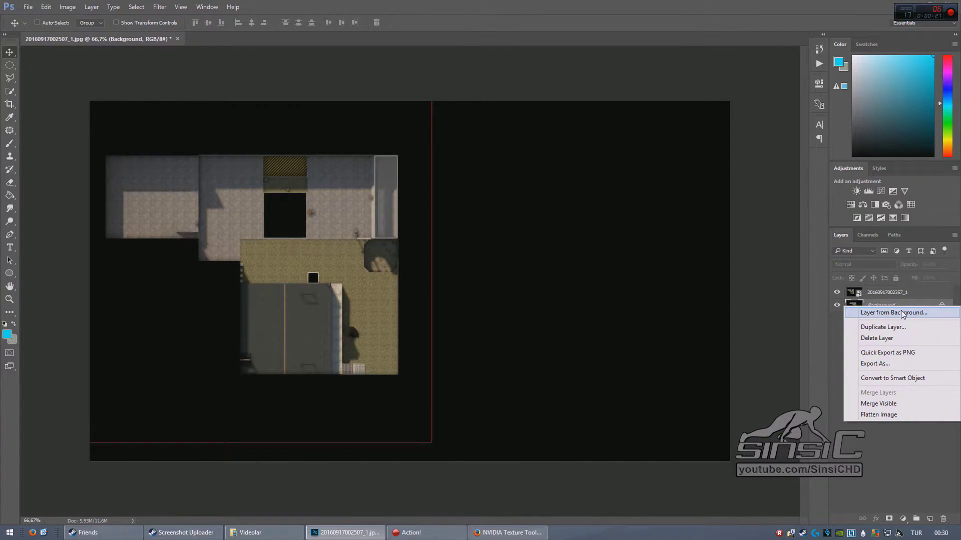
{"action": "left_click", "coordinate": [901, 313]}
{"action": "left_click", "coordinate": [564, 172]}
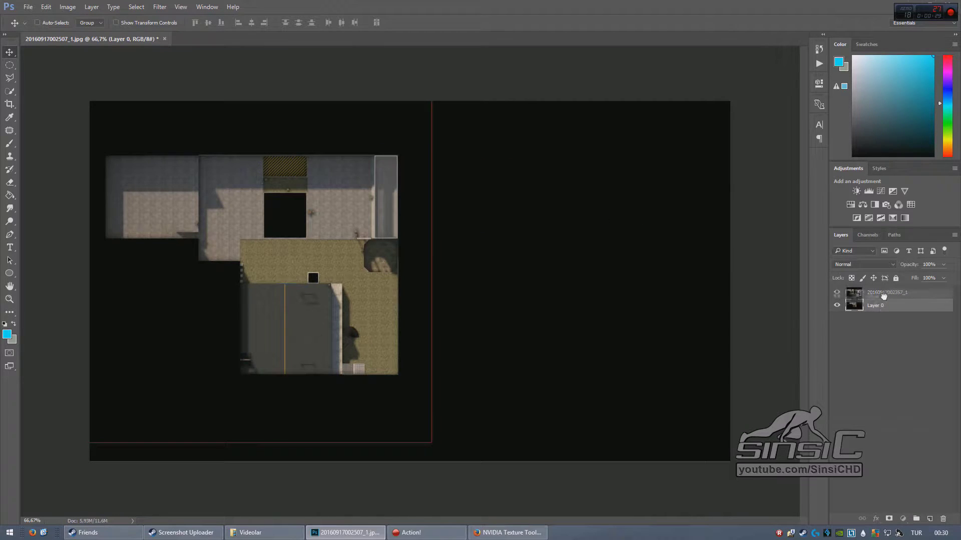
{"action": "right_click", "coordinate": [882, 295]}
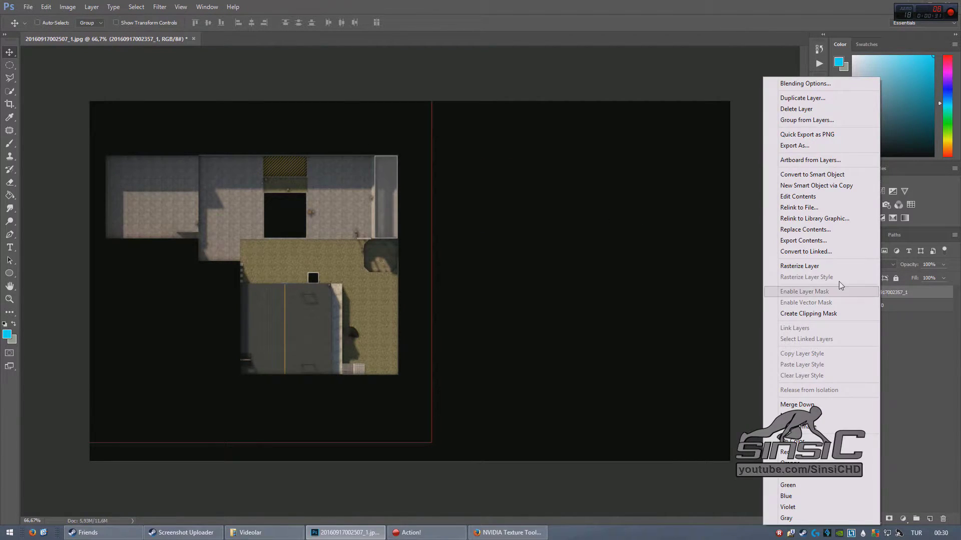
{"action": "left_click", "coordinate": [815, 265]}
{"action": "left_click_drag", "start_coordinate": [877, 308], "coordinate": [892, 293]}
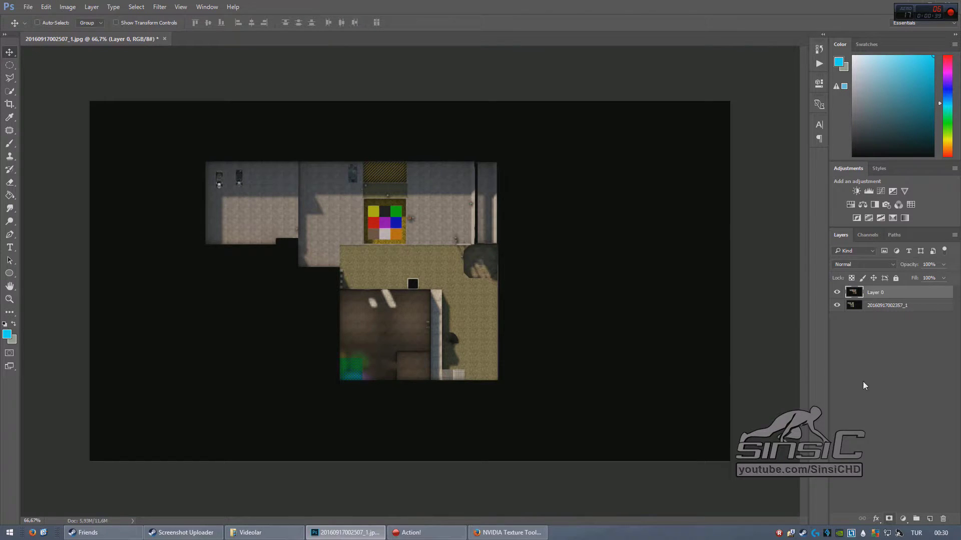
Lower Layer 0's opacity to about half and shift the layer left to align it with the overview beneath
{"action": "left_click", "coordinate": [837, 292]}
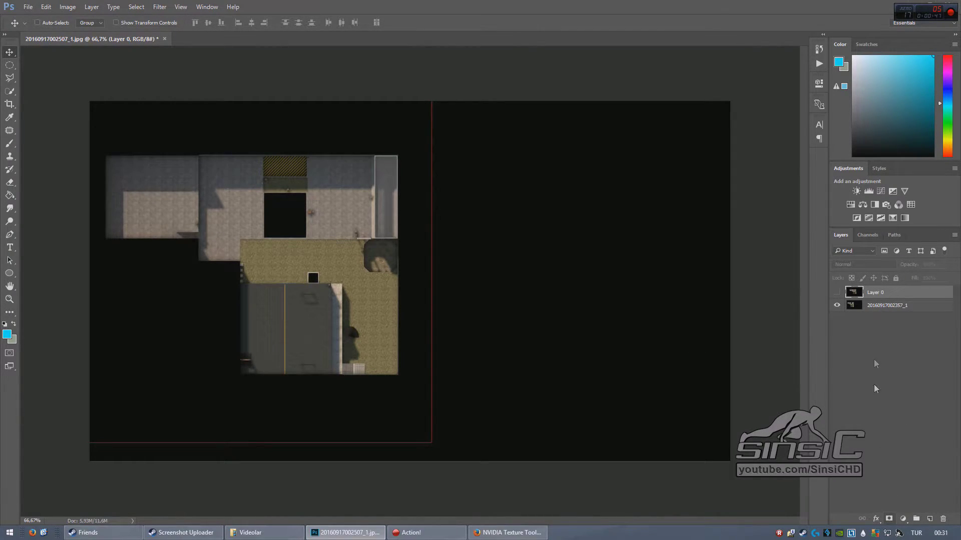
{"action": "left_click", "coordinate": [878, 522]}
{"action": "left_click", "coordinate": [885, 396]}
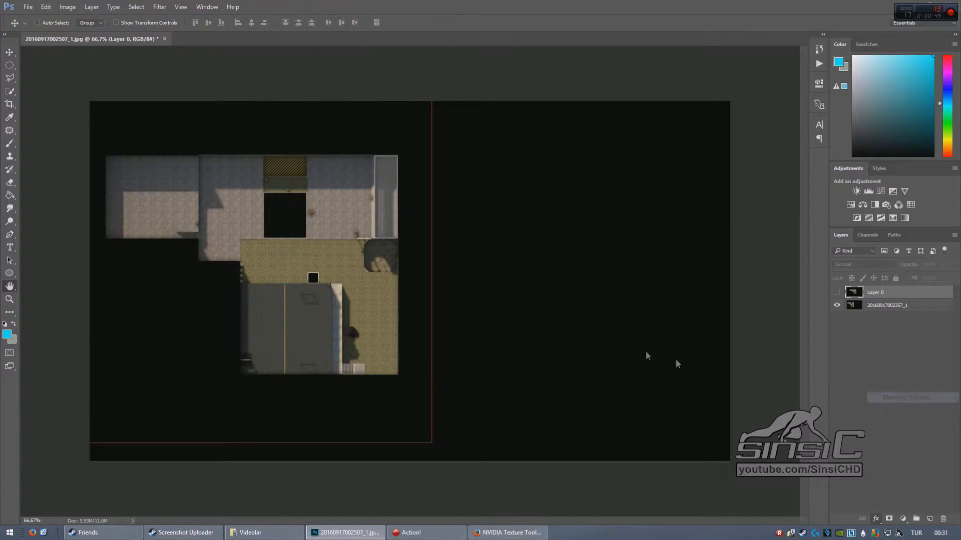
{"action": "left_click_drag", "start_coordinate": [556, 168], "coordinate": [531, 167]}
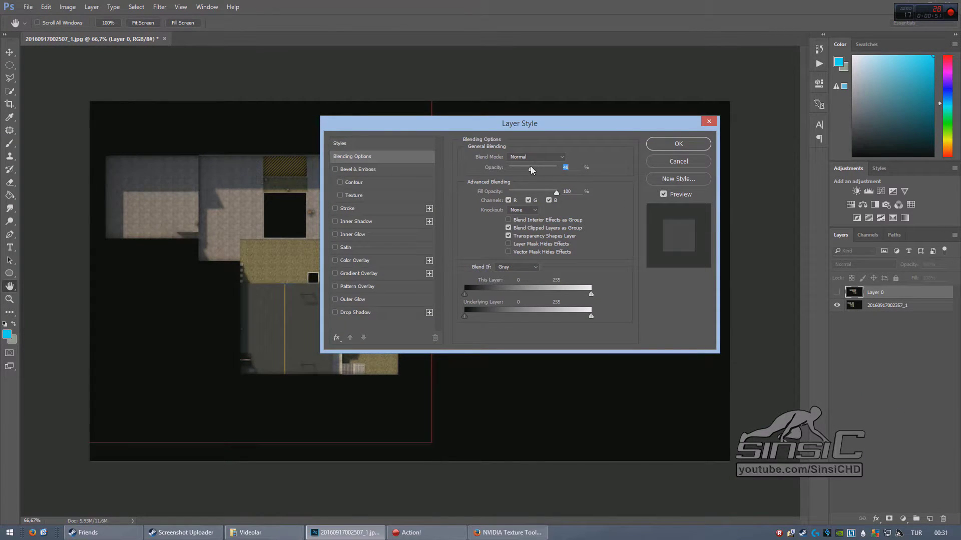
{"action": "left_click", "coordinate": [680, 145]}
{"action": "left_click", "coordinate": [836, 292]}
{"action": "left_click_drag", "start_coordinate": [473, 302], "coordinate": [371, 298]}
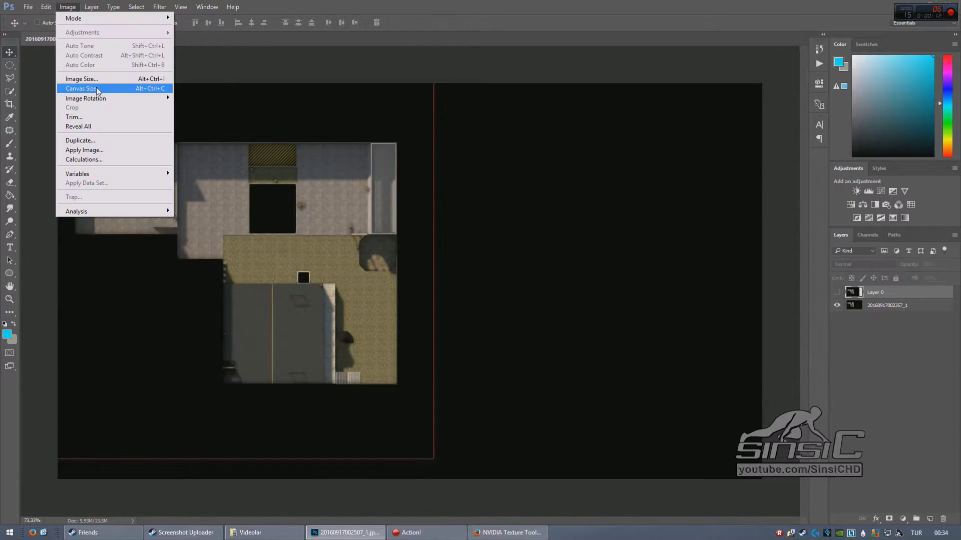
Enter a new canvas size of 1024 by 1024 pixels
{"action": "left_click", "coordinate": [98, 88]}
{"action": "left_click", "coordinate": [513, 184]}
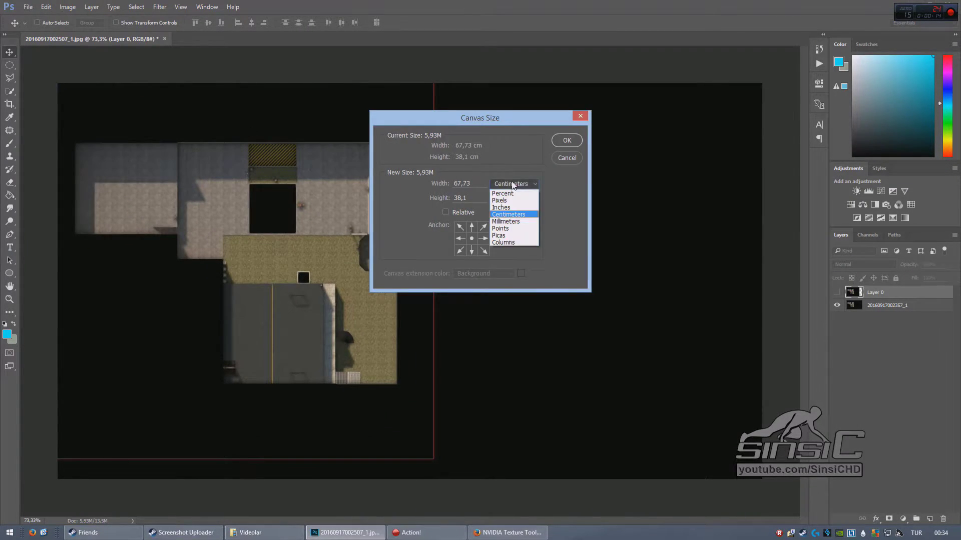
{"action": "left_click", "coordinate": [498, 200]}
{"action": "double_click", "coordinate": [480, 183]}
{"action": "type", "text": "1024"}
{"action": "double_click", "coordinate": [487, 197]}
{"action": "type", "text": "1024"}
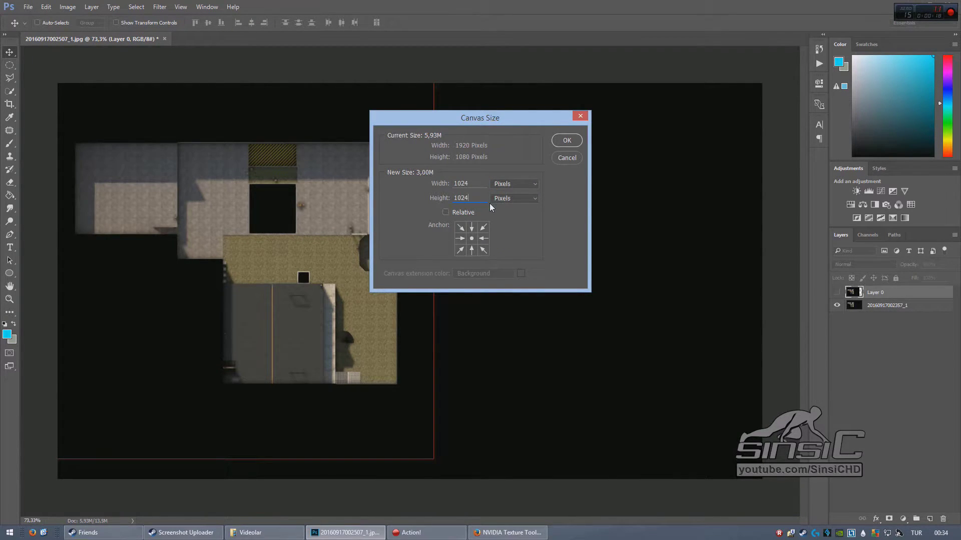
Anchor the canvas at its top-left corner, apply the crop, and make Layer 0 visible
{"action": "left_click", "coordinate": [483, 250]}
{"action": "left_click", "coordinate": [472, 239]}
{"action": "left_click", "coordinate": [567, 140]}
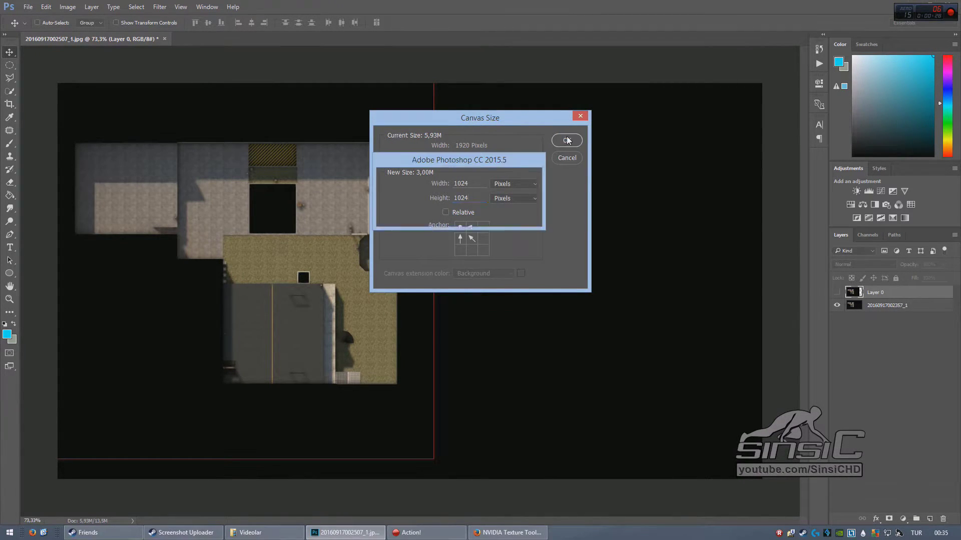
{"action": "left_click", "coordinate": [444, 203]}
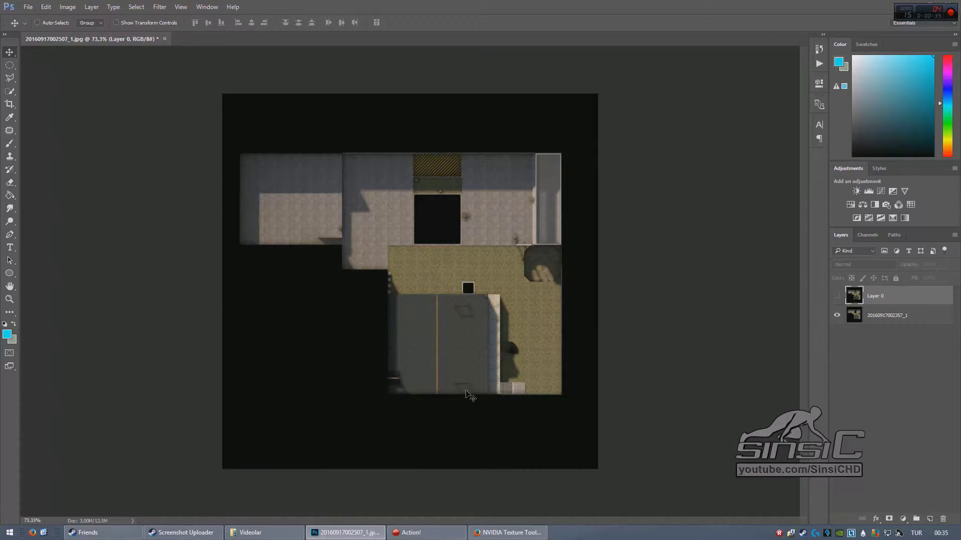
{"action": "left_click", "coordinate": [838, 298]}
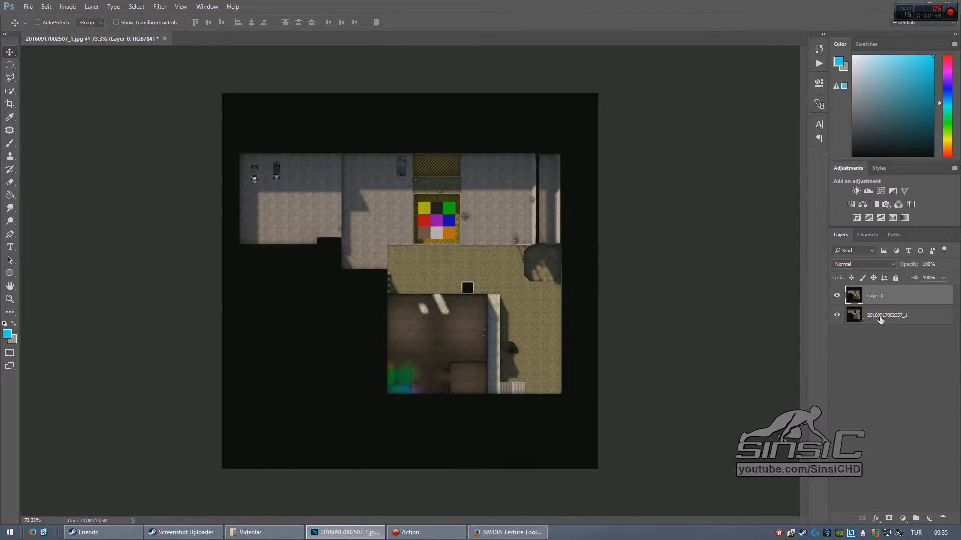
{"action": "left_click", "coordinate": [881, 320]}
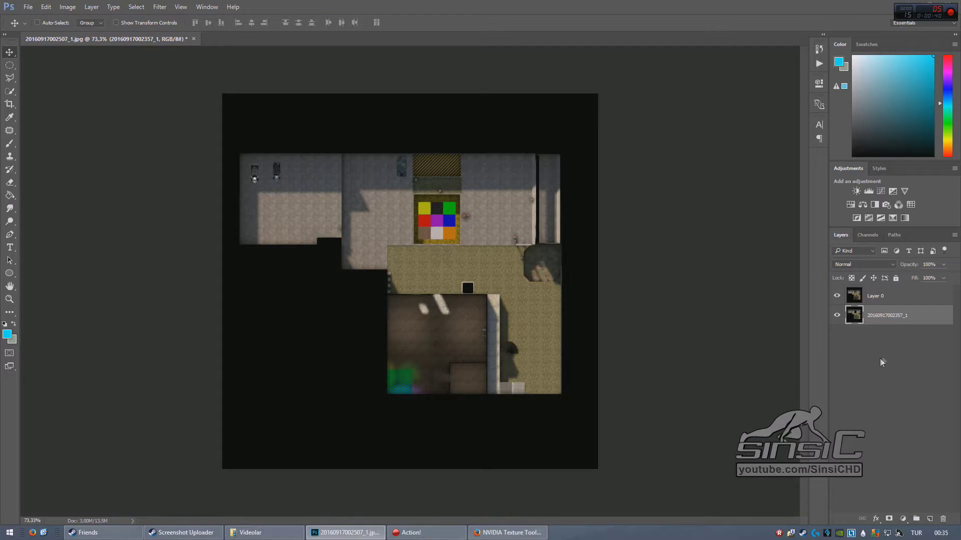
{"action": "key", "text": "Delete"}
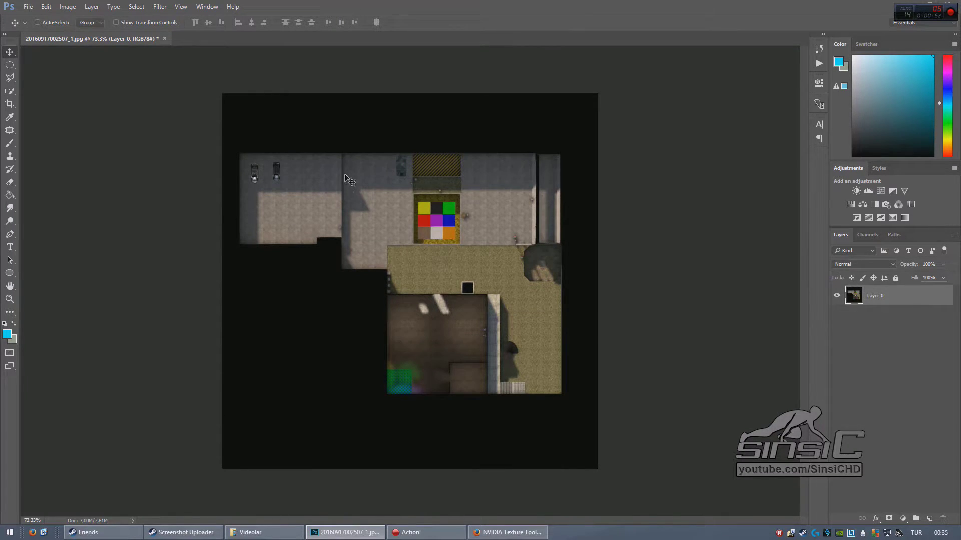
{"action": "key", "text": "d"}
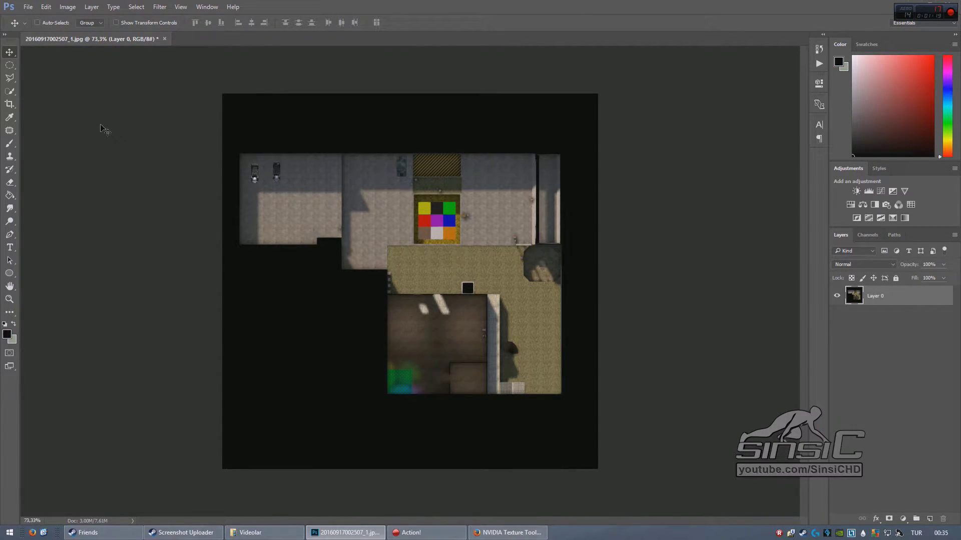
Select the black background surrounding the map on Layer 0 with the Quick Selection tool
{"action": "left_click", "coordinate": [9, 92]}
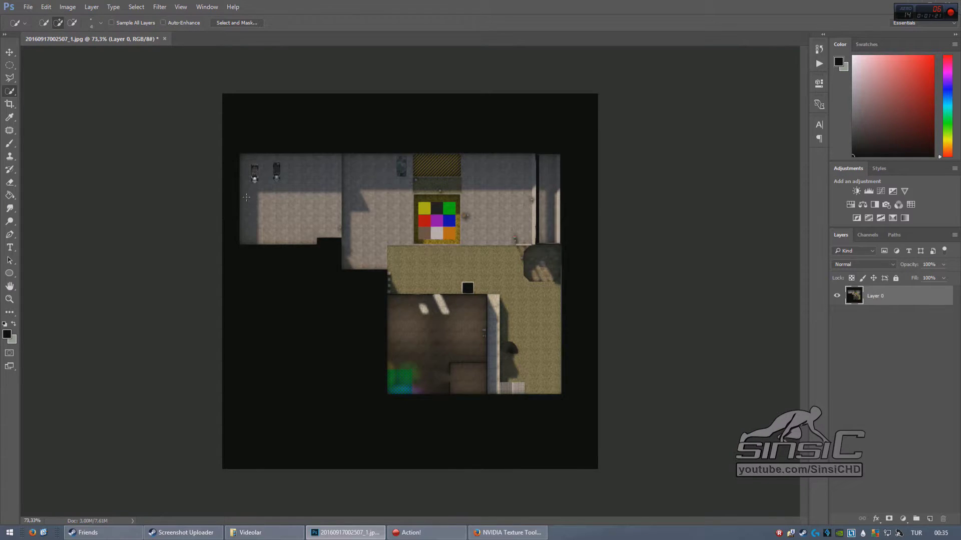
{"action": "mouse_move", "coordinate": [277, 337]}
{"action": "left_mouse_down"}
{"action": "mouse_move", "coordinate": [332, 296]}
{"action": "mouse_move", "coordinate": [355, 324]}
{"action": "mouse_move", "coordinate": [349, 381]}
{"action": "left_mouse_up"}
{"action": "key", "text": "alt"}
Refine the background selection to exclude the hatched yellow area at the map's upper edge
{"action": "right_click", "coordinate": [10, 91]}
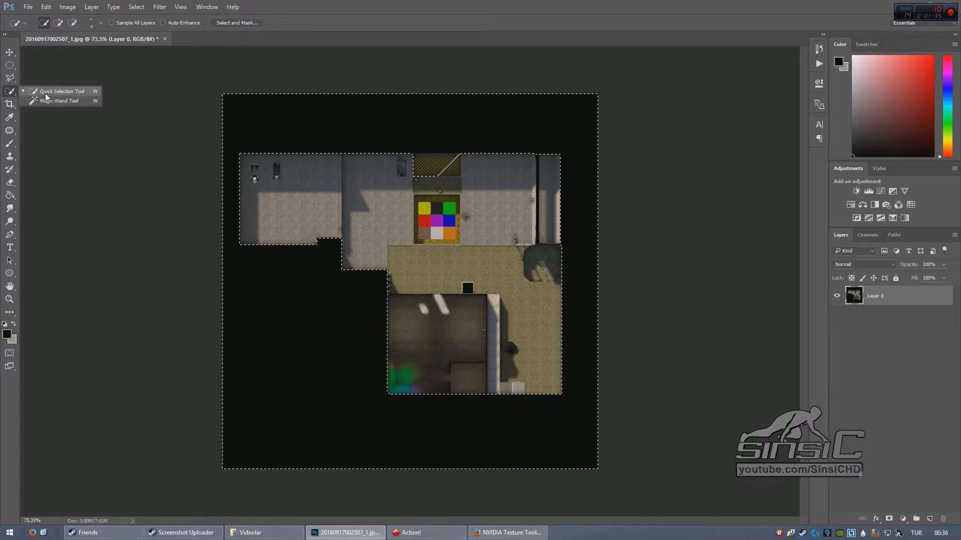
{"action": "left_click", "coordinate": [75, 91]}
{"action": "left_click", "coordinate": [426, 163]}
{"action": "key", "text": "ctrl+z"}
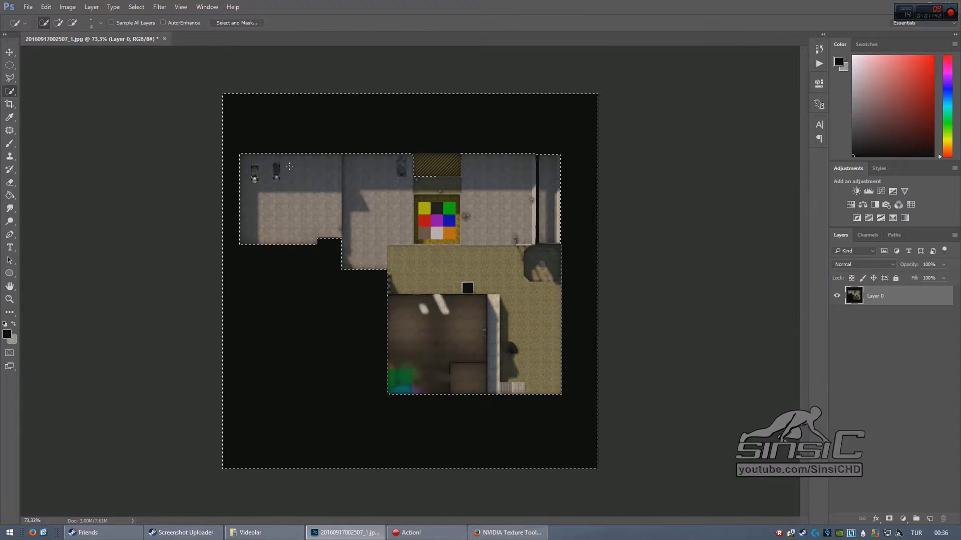
{"action": "left_click", "coordinate": [428, 157]}
{"action": "left_click", "coordinate": [423, 157], "text": "alt"}
{"action": "left_click", "coordinate": [421, 159]}
{"action": "left_click", "coordinate": [415, 152], "text": "alt"}
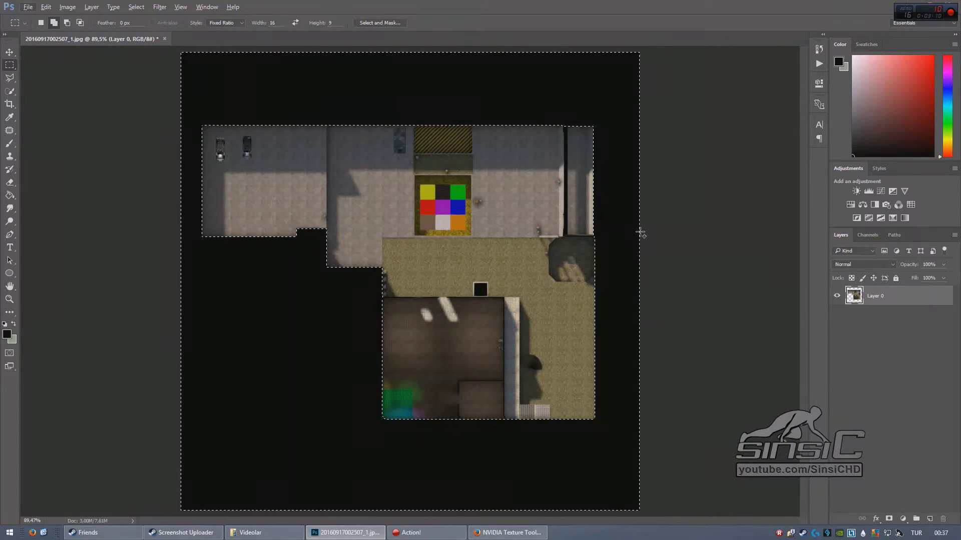
Delete the selected black background from Layer 0 and clear the selection
{"action": "key", "text": "Delete"}
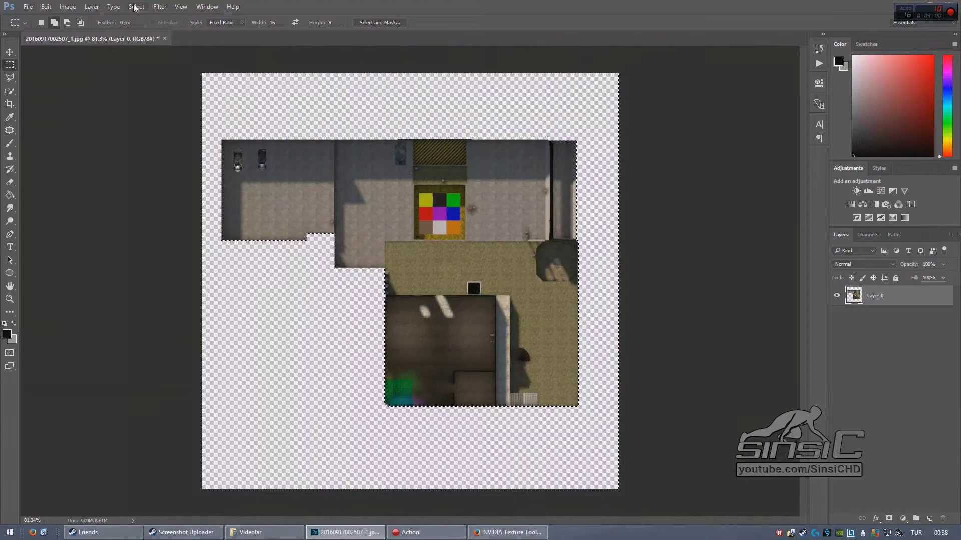
{"action": "left_click", "coordinate": [136, 6]}
{"action": "left_click", "coordinate": [145, 27]}
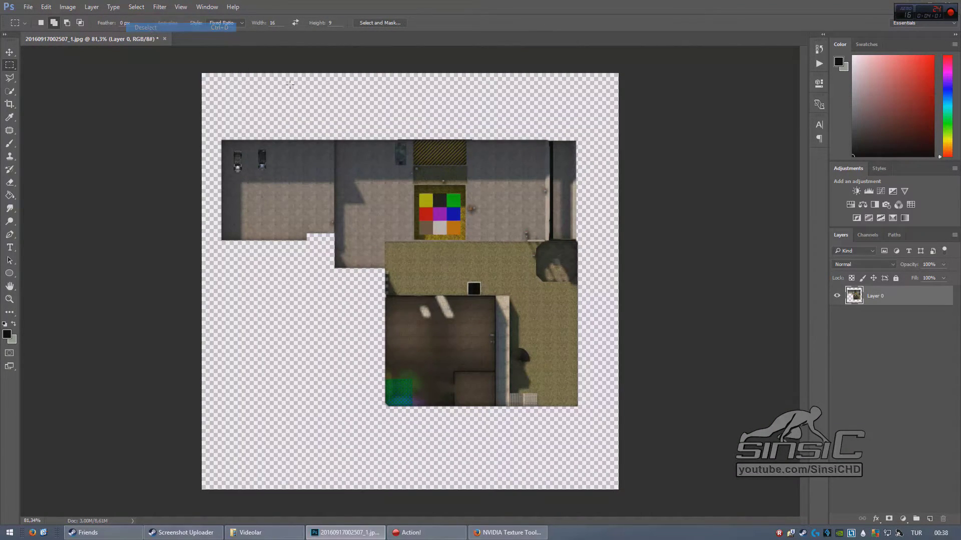
Add a layer mask to Layer 0 and apply a black Stroke effect around the map's outline
{"action": "left_click", "coordinate": [888, 519]}
{"action": "left_click", "coordinate": [876, 519]}
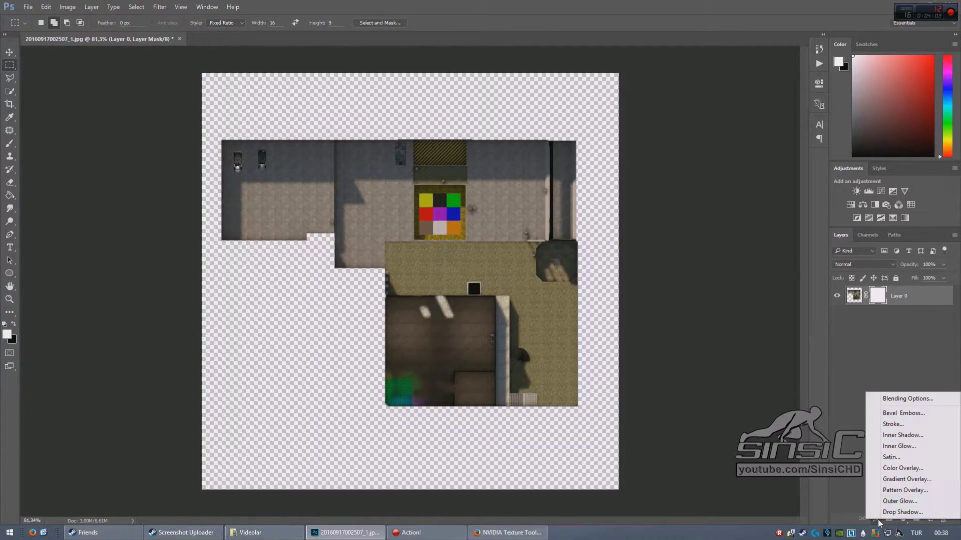
{"action": "left_click", "coordinate": [900, 425]}
{"action": "mouse_move", "coordinate": [738, 239]}
{"action": "left_mouse_down"}
{"action": "mouse_move", "coordinate": [788, 308]}
{"action": "mouse_move", "coordinate": [792, 298]}
{"action": "left_mouse_up"}
{"action": "left_click", "coordinate": [729, 398]}
{"action": "left_click_drag", "start_coordinate": [702, 246], "coordinate": [603, 296]}
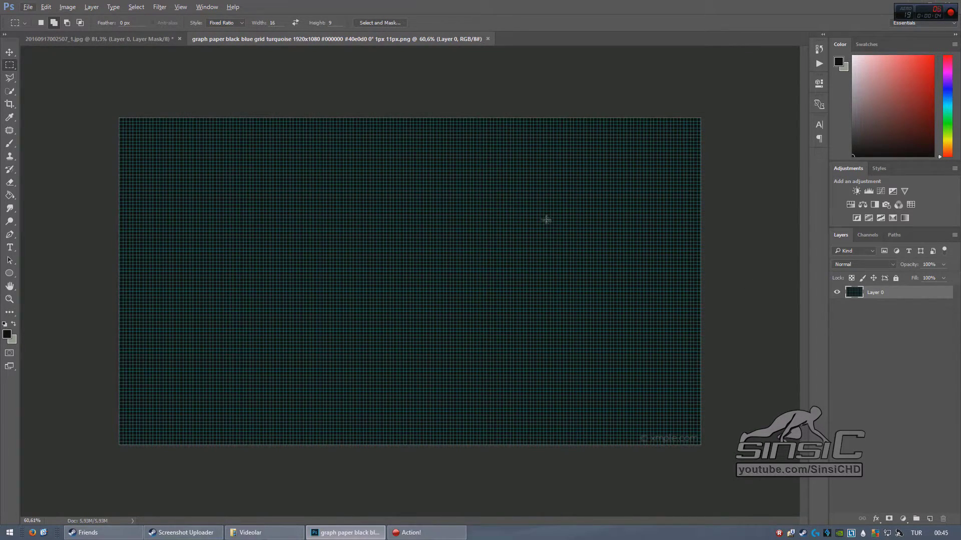
{"action": "scroll", "coordinate": [414, 255], "scroll_direction": "up", "scroll_amount": 3}
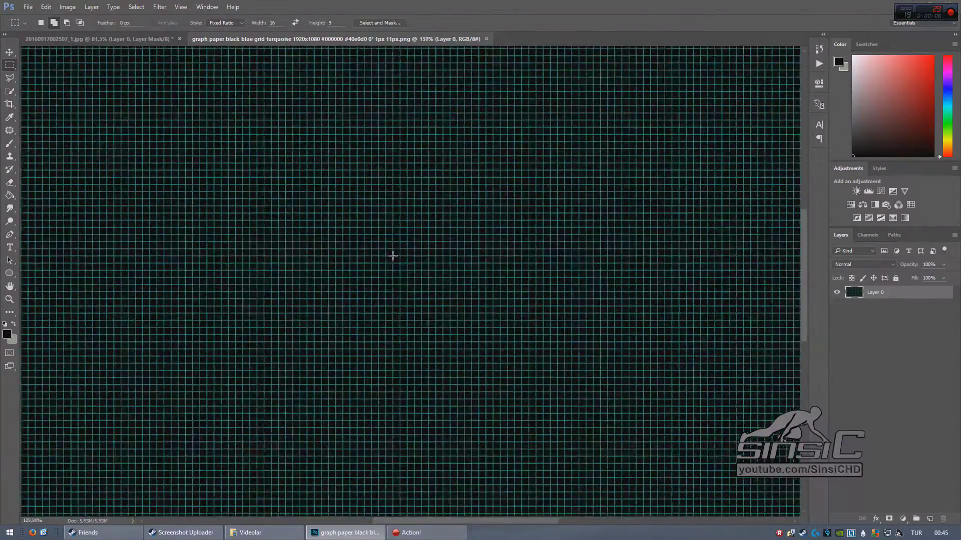
{"action": "scroll", "coordinate": [393, 255], "scroll_direction": "down", "scroll_amount": 3}
{"action": "right_click", "coordinate": [886, 295]}
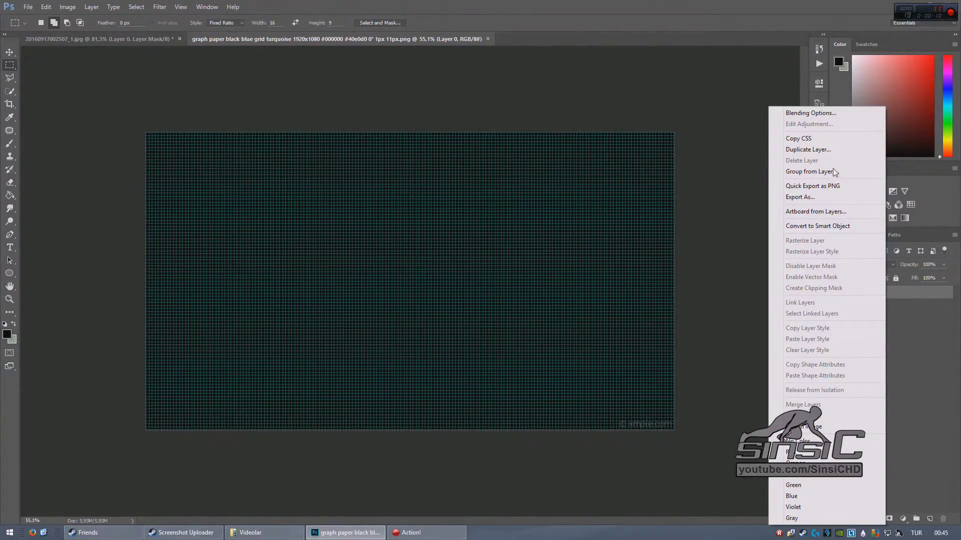
{"action": "left_click", "coordinate": [829, 149]}
{"action": "left_click", "coordinate": [526, 196]}
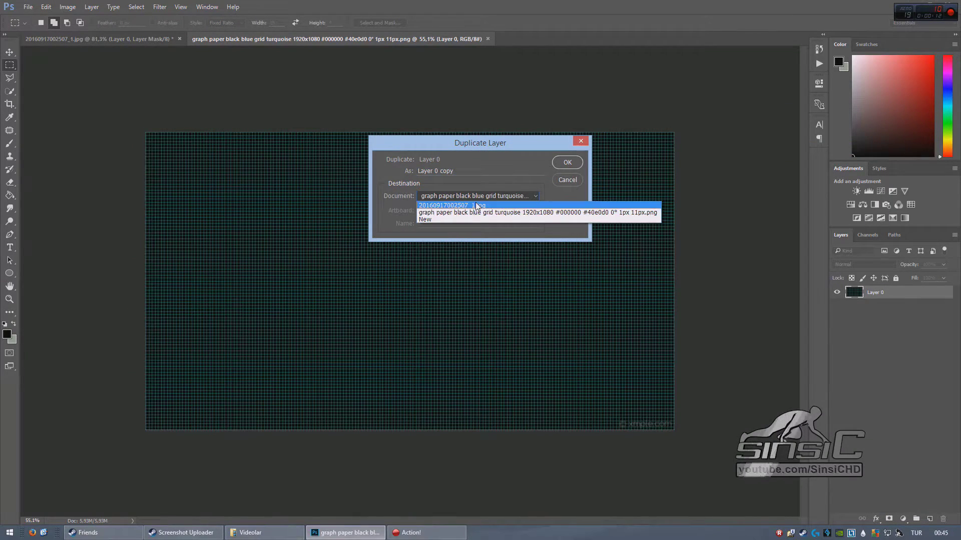
{"action": "left_click", "coordinate": [492, 205]}
{"action": "left_click", "coordinate": [567, 162]}
{"action": "left_click", "coordinate": [150, 39]}
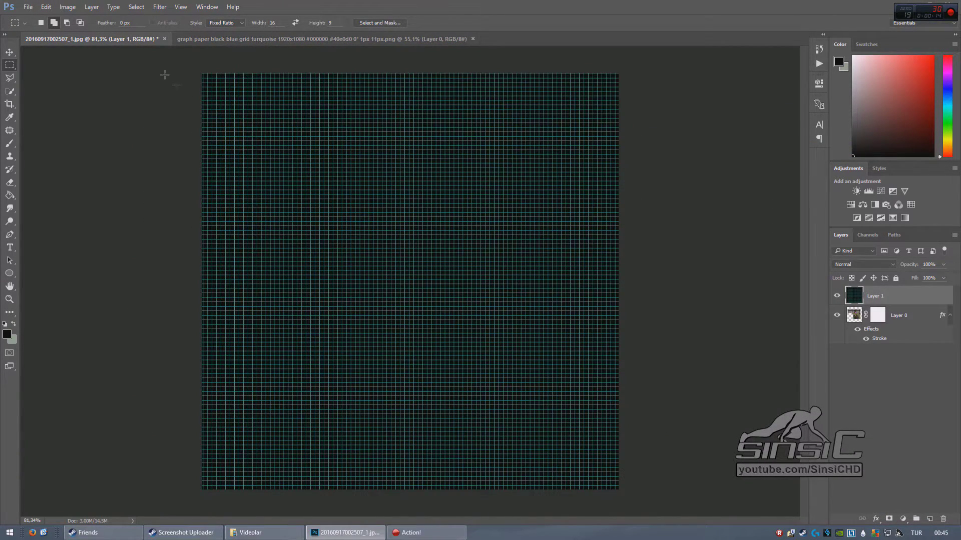
{"action": "left_click_drag", "start_coordinate": [879, 312], "coordinate": [880, 412]}
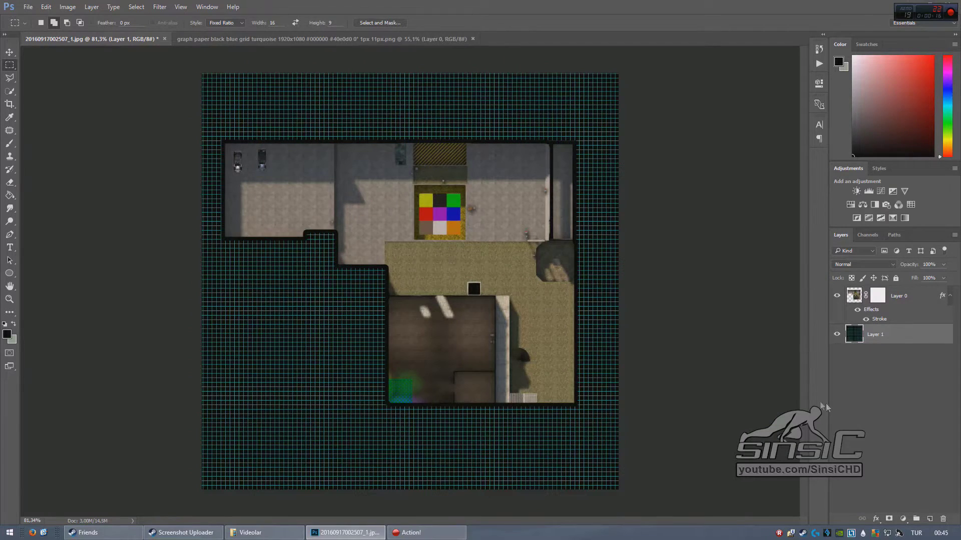
Apply Lighting Effects to the grid layer, with the point light moved near the centre of the map
{"action": "key", "text": "v"}
{"action": "left_click", "coordinate": [158, 7]}
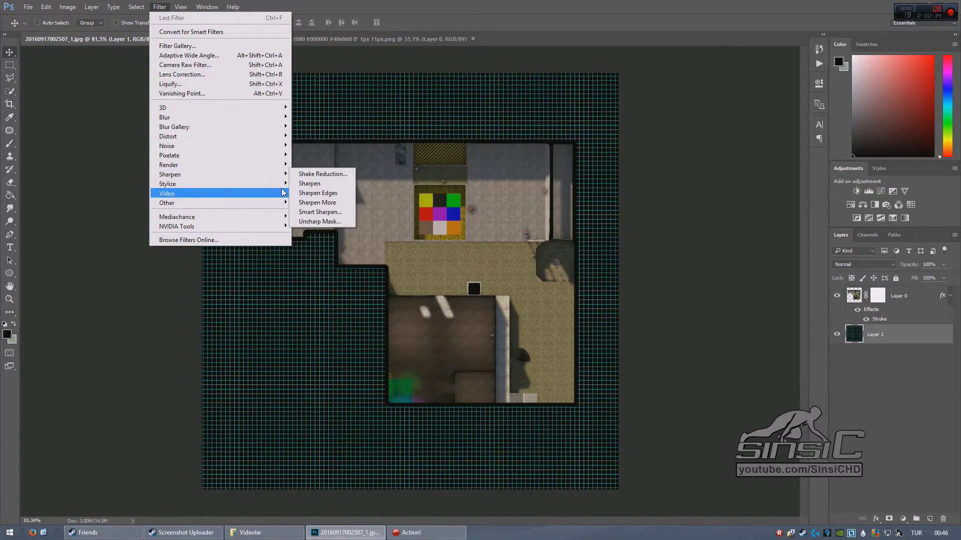
{"action": "mouse_move", "coordinate": [278, 168]}
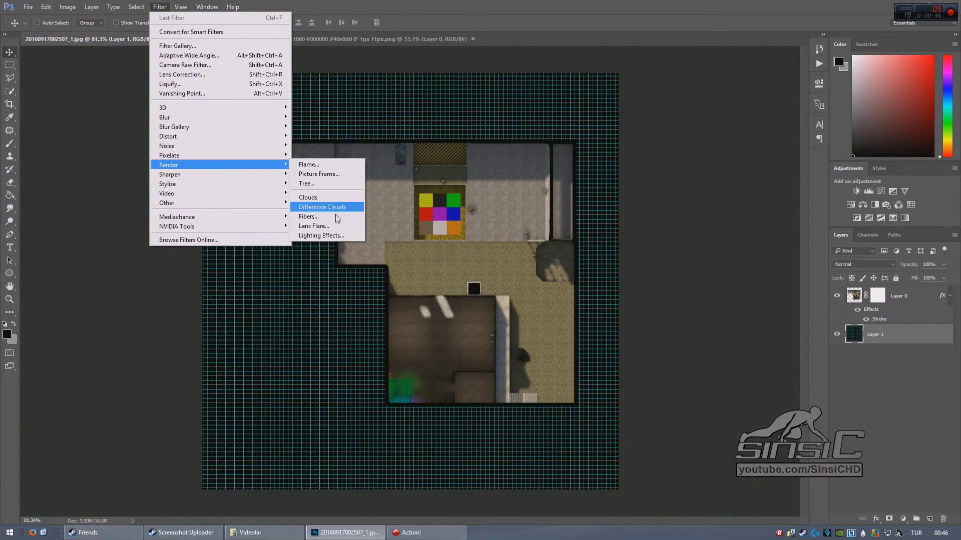
{"action": "left_click", "coordinate": [321, 236]}
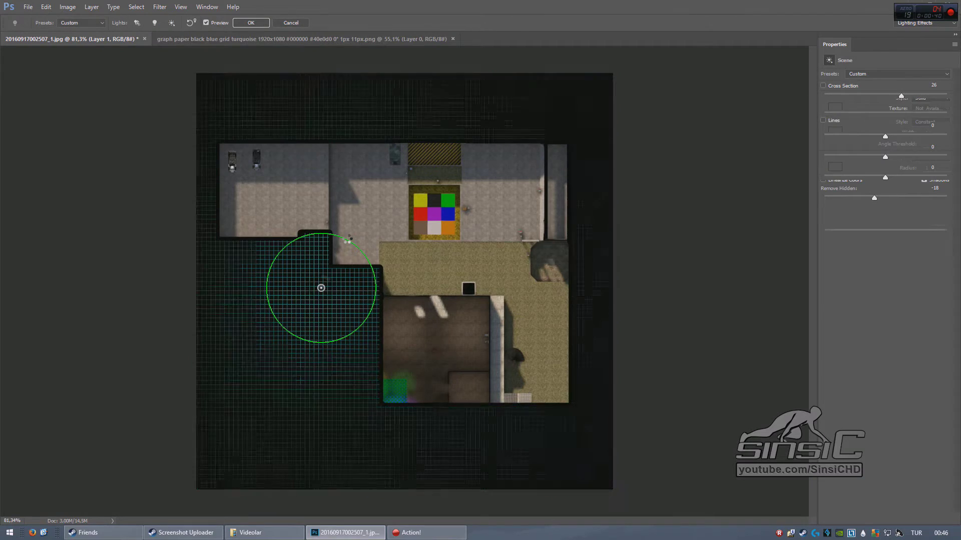
{"action": "mouse_move", "coordinate": [330, 288]}
{"action": "left_click_drag", "start_coordinate": [337, 289], "coordinate": [418, 303]}
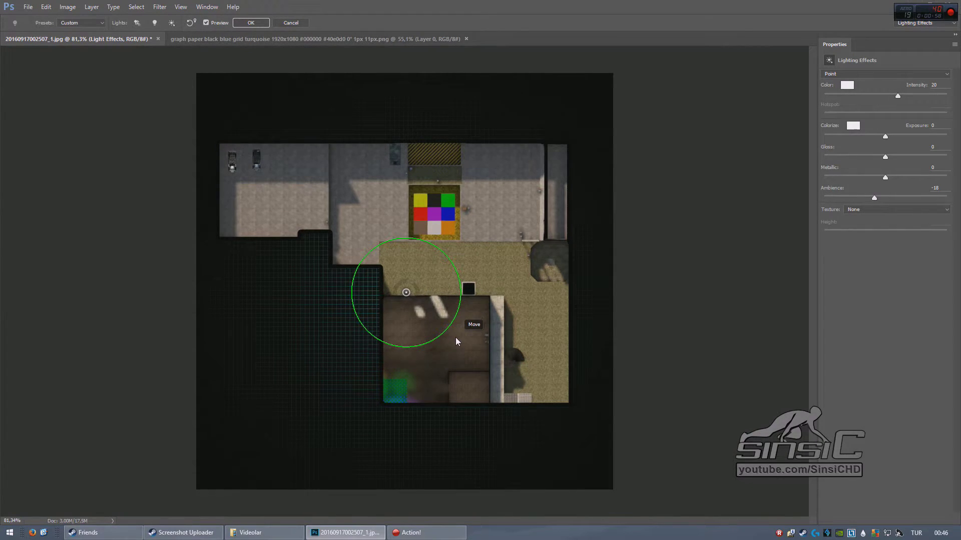
{"action": "left_click", "coordinate": [250, 23]}
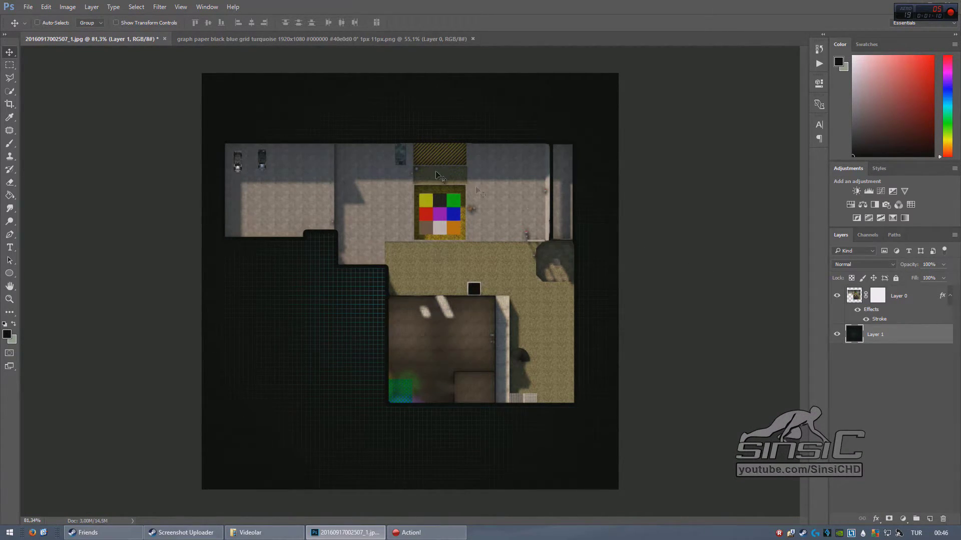
Start saving a copy of the radar image in the Videolar folder in D3D/DDS format
{"action": "left_click", "coordinate": [28, 7]}
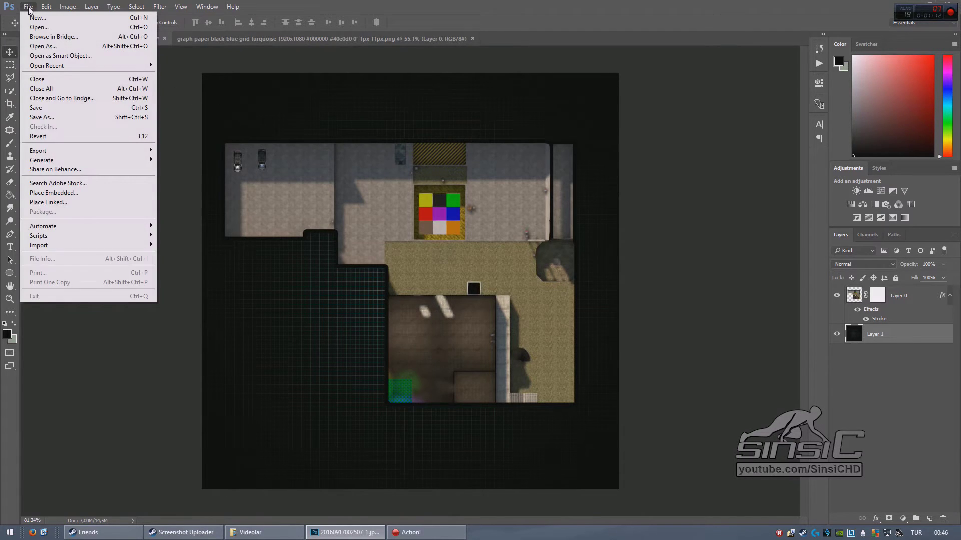
{"action": "left_click", "coordinate": [60, 116]}
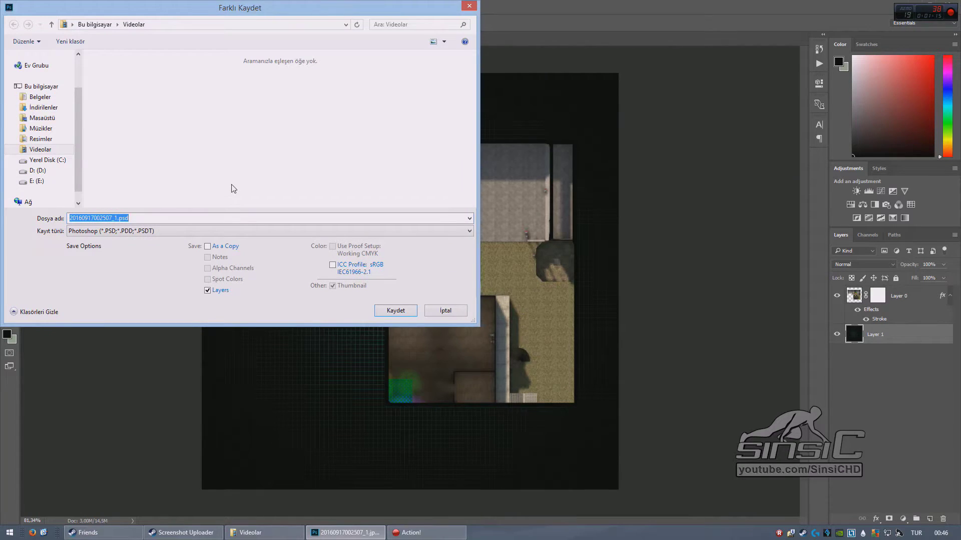
{"action": "left_click", "coordinate": [178, 231]}
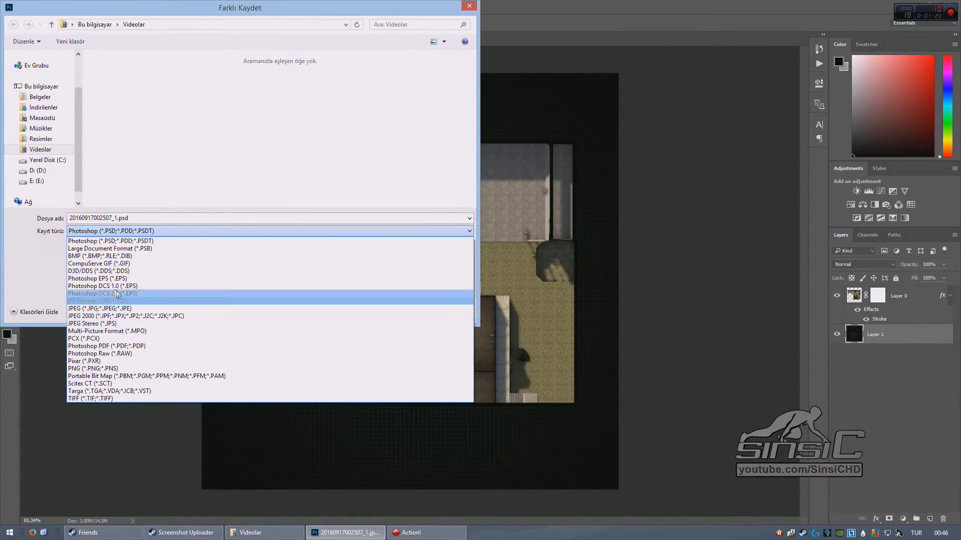
{"action": "left_click", "coordinate": [86, 271]}
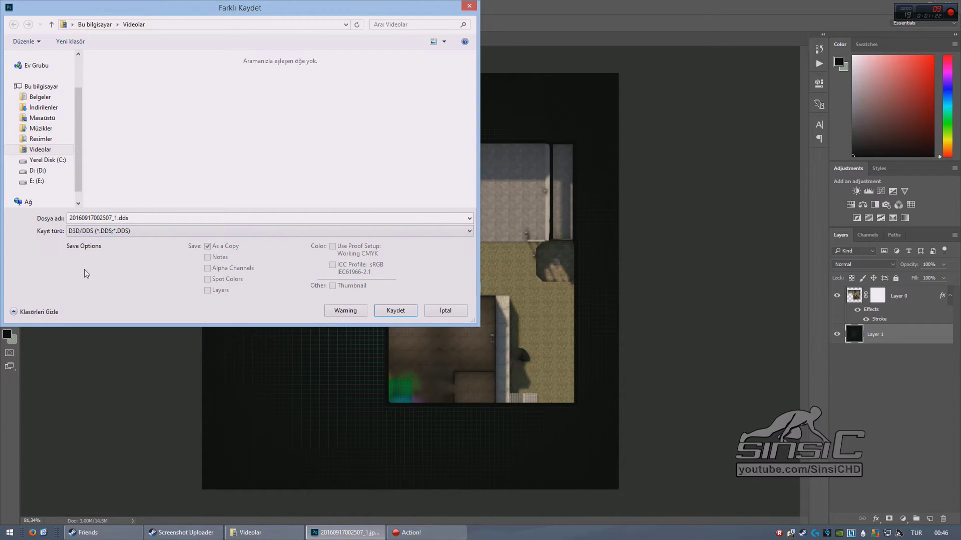
Name the file hammer101_radar.dds and save it as DXT1 RGB without alpha, with generated MIP maps
{"action": "double_click", "coordinate": [117, 218]}
{"action": "left_click", "coordinate": [117, 218]}
{"action": "double_click", "coordinate": [117, 218]}
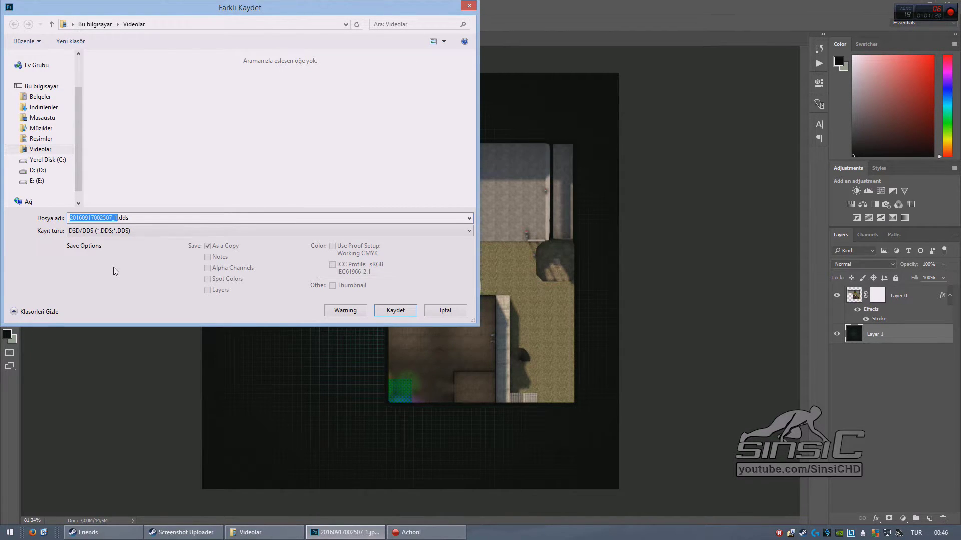
{"action": "type", "text": "hammer"}
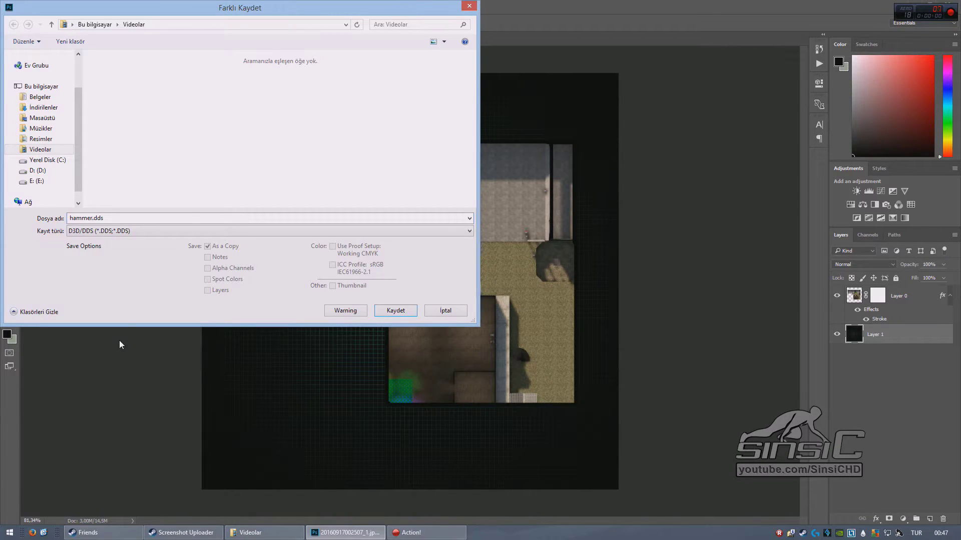
{"action": "type", "text": "101_rada"}
{"action": "left_click", "coordinate": [412, 312]}
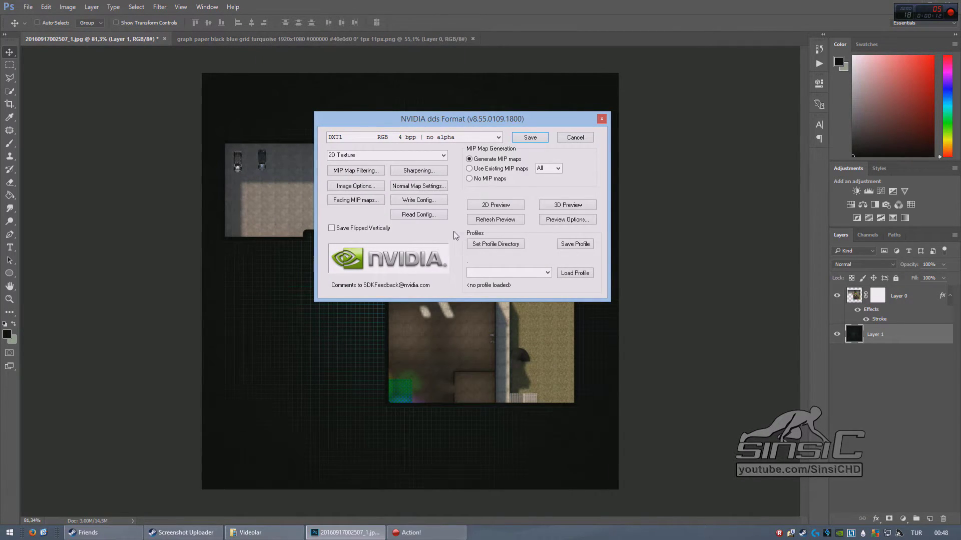
{"action": "left_click", "coordinate": [531, 138]}
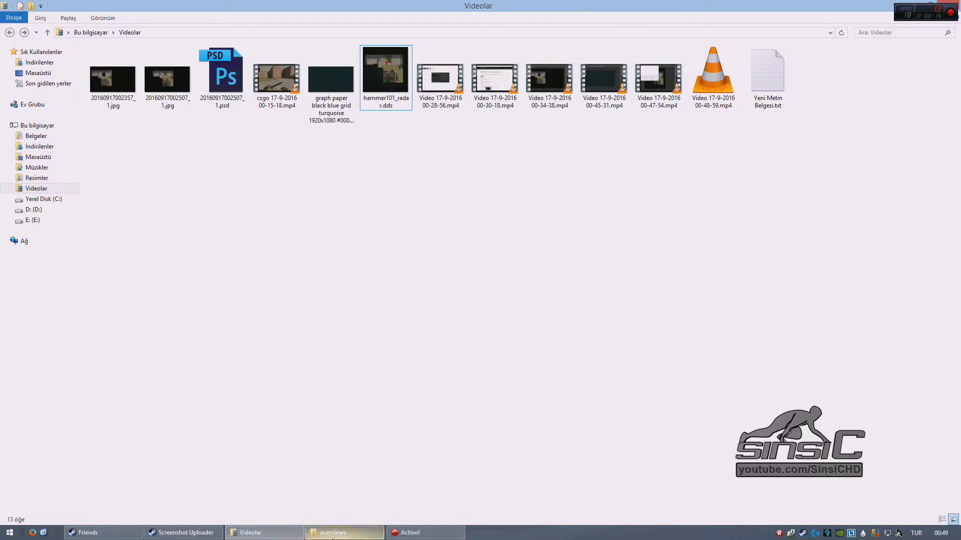
In File Explorer, copy de_dust2.txt from the csgo resource overviews folder into the Videolar folder
{"action": "left_click", "coordinate": [331, 533]}
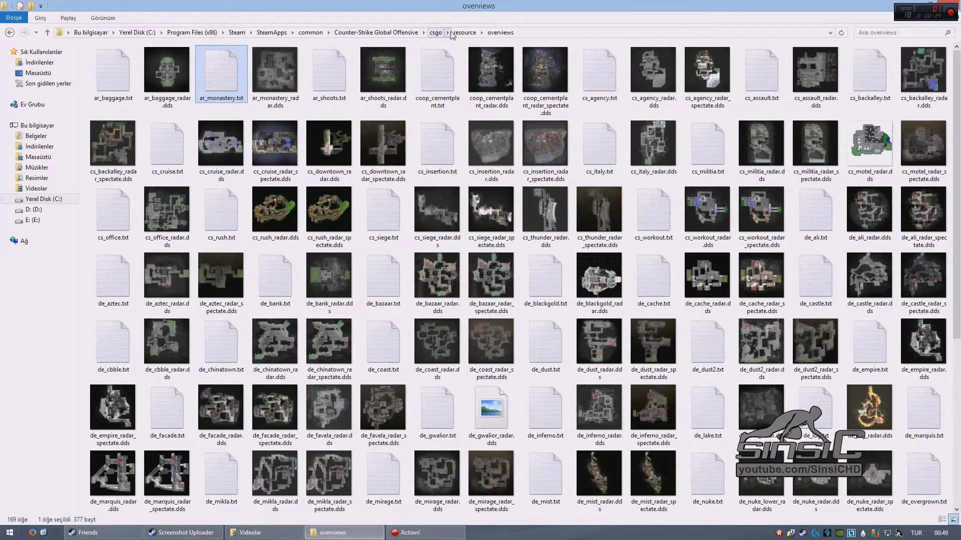
{"action": "left_click", "coordinate": [390, 190]}
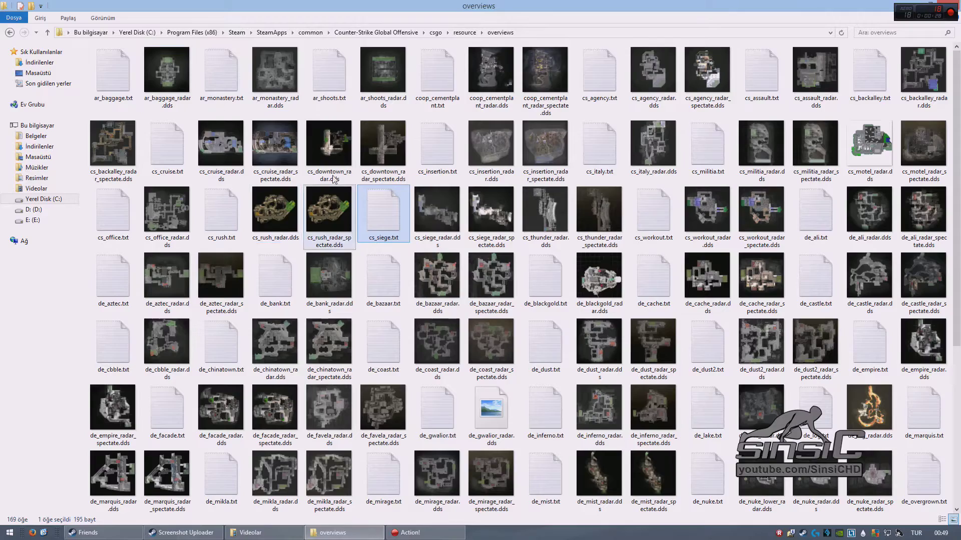
{"action": "scroll", "coordinate": [546, 411], "scroll_direction": "down", "scroll_amount": 5}
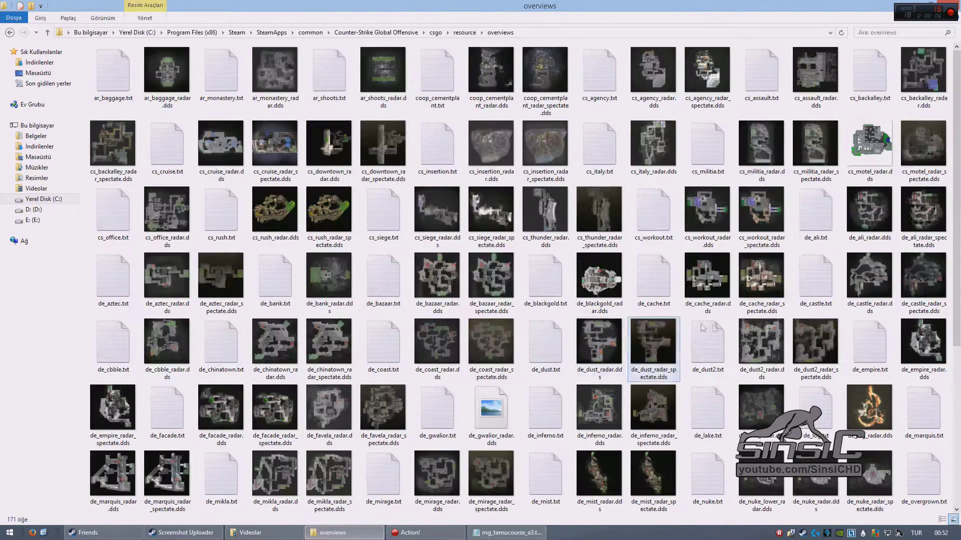
{"action": "left_click", "coordinate": [814, 295]}
{"action": "left_click", "coordinate": [714, 346]}
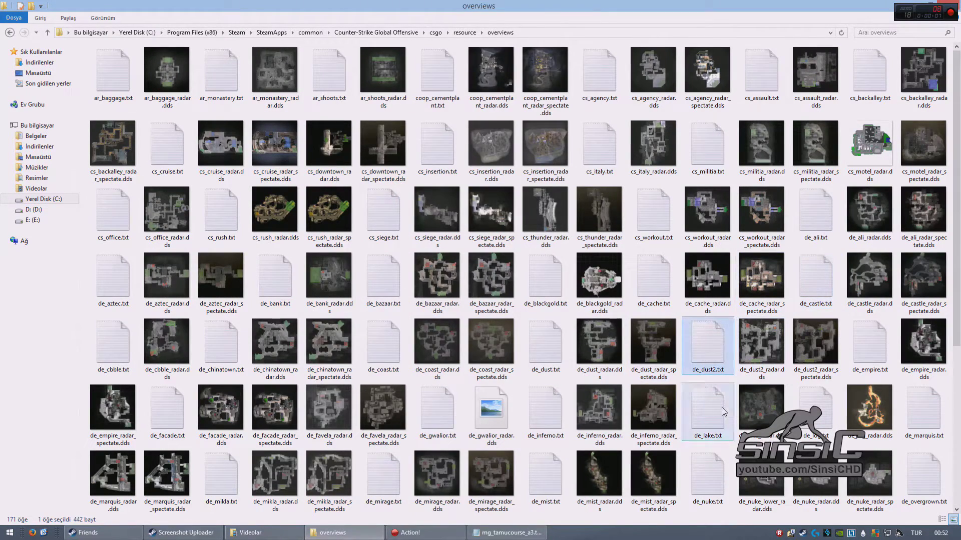
{"action": "left_click", "coordinate": [265, 532]}
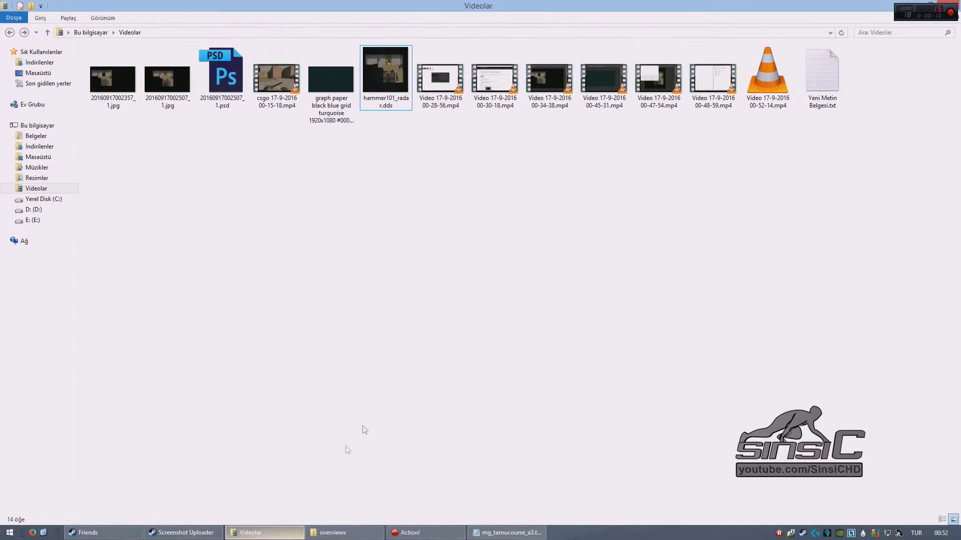
{"action": "key", "text": "ctrl+v"}
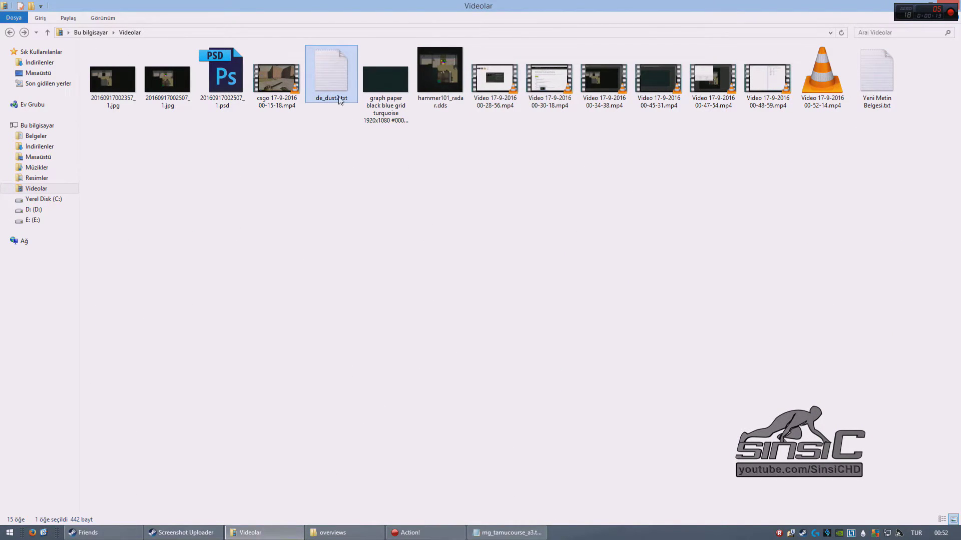
Rename the copied de_dust2.txt as hammer101.txt and open it in Notepad
{"action": "key", "text": "F2"}
{"action": "type", "text": "hammer101"}
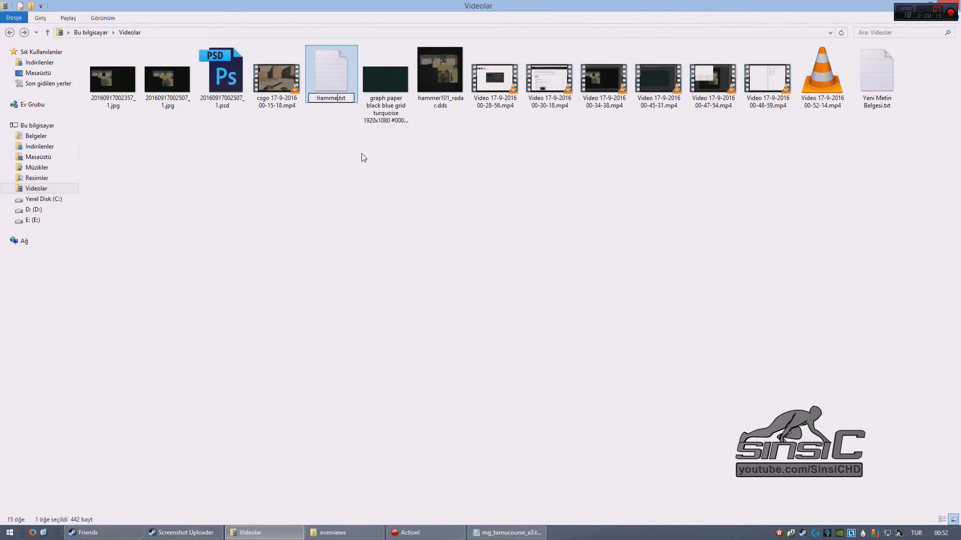
{"action": "key", "text": "Return"}
{"action": "key", "text": "Return"}
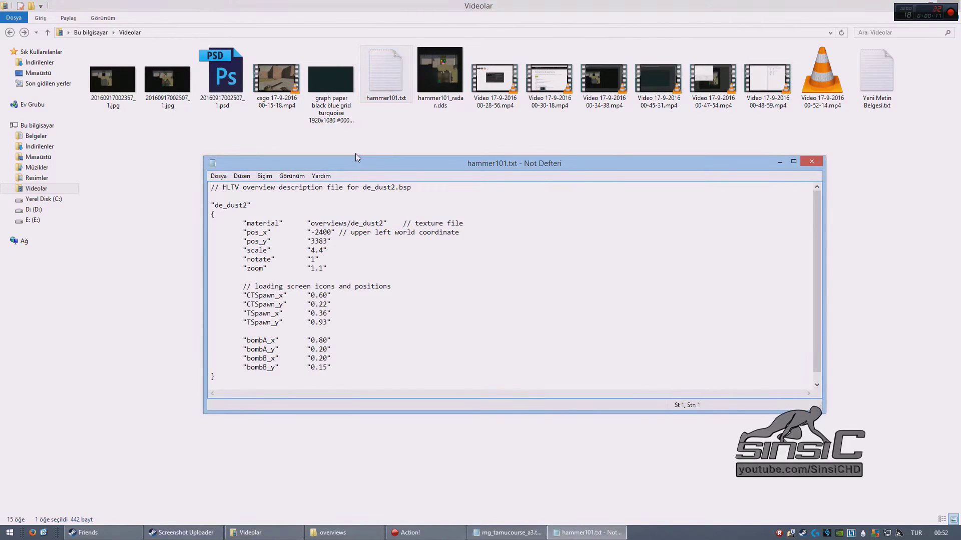
Replace de_dust2 with hammer101 in the overview's section name and in its material path
{"action": "left_click_drag", "start_coordinate": [215, 205], "coordinate": [250, 206]}
{"action": "type", "text": "hammer101"}
{"action": "left_click_drag", "start_coordinate": [351, 223], "coordinate": [385, 223]}
{"action": "type", "text": "hammer101"}
Close mg_tamucourse_a3.txt and open the noted overview coordinates in Yeni Metin Belgesi.txt side by side with hammer101.txt
{"action": "mouse_move", "coordinate": [529, 533]}
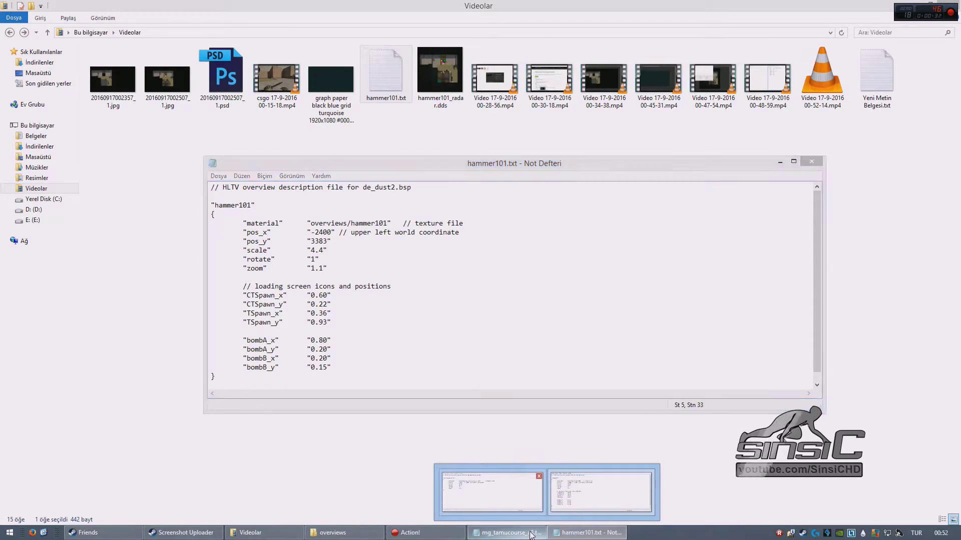
{"action": "left_click", "coordinate": [492, 492]}
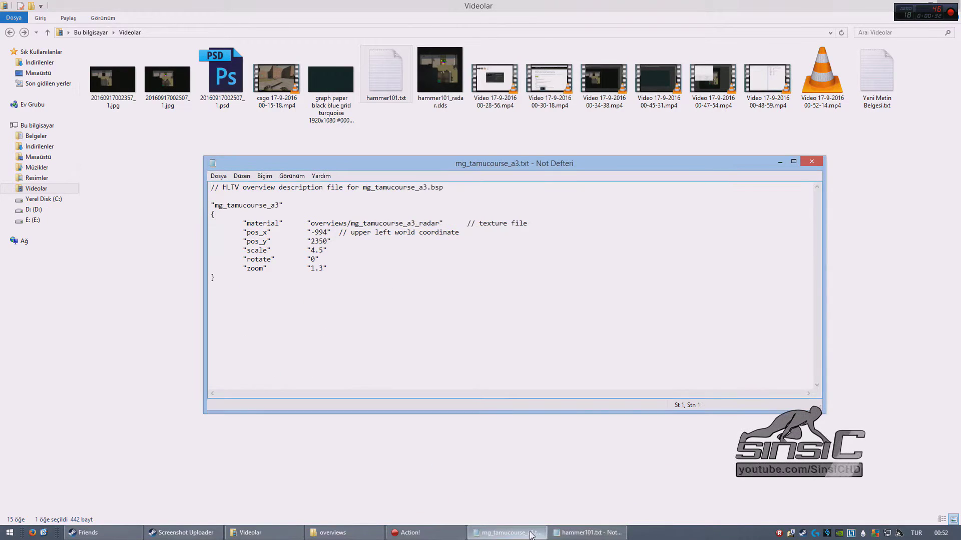
{"action": "left_click", "coordinate": [811, 162]}
{"action": "double_click", "coordinate": [877, 75]}
{"action": "key", "text": "super+Left"}
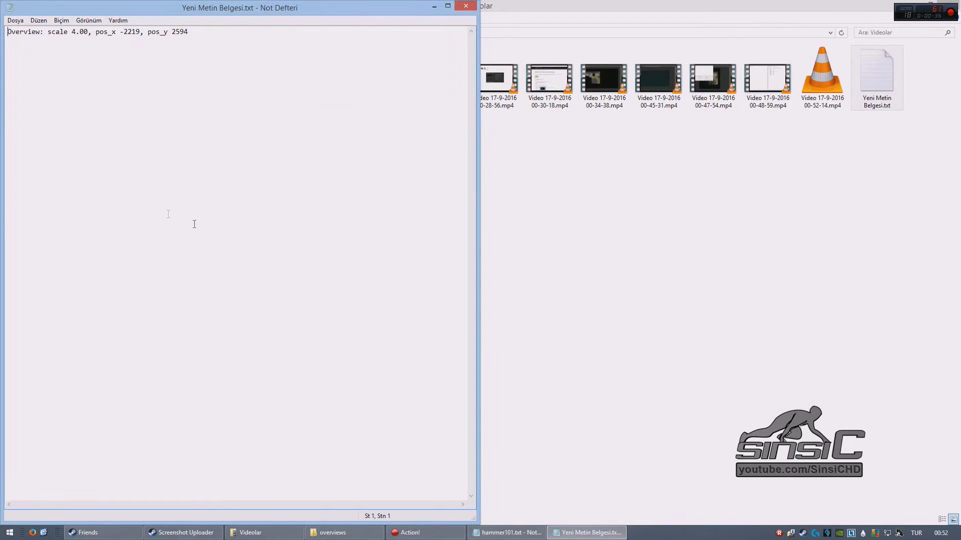
{"action": "left_click", "coordinate": [475, 532]}
{"action": "key", "text": "super+Right"}
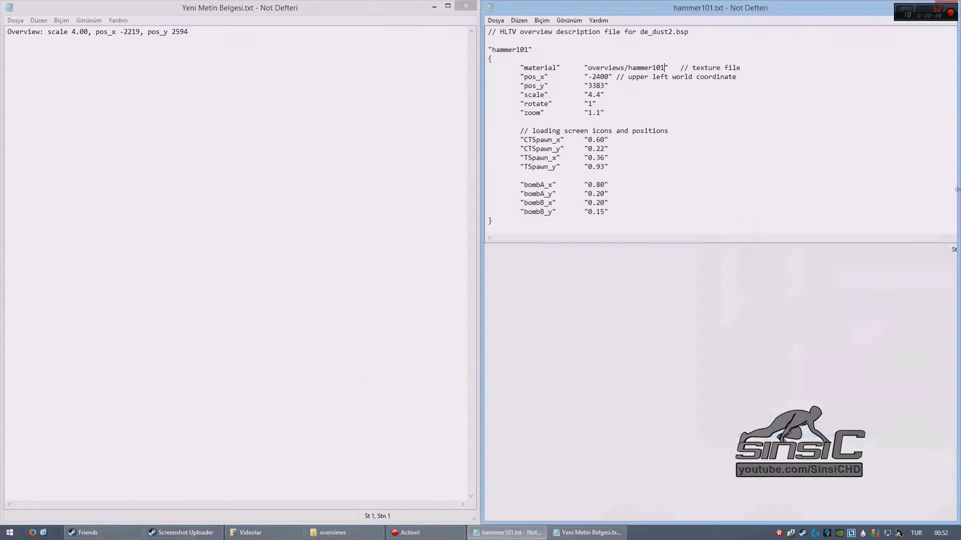
{"action": "left_click", "coordinate": [561, 76]}
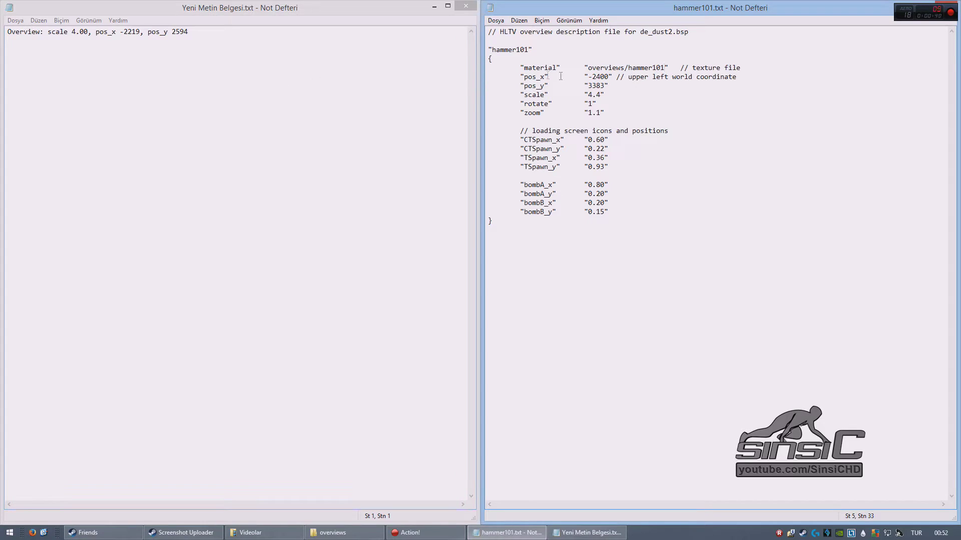
Copy the pos_x value from the noted coordinates and set pos_x to -2219 in hammer101.txt
{"action": "left_click_drag", "start_coordinate": [119, 31], "coordinate": [144, 32]}
{"action": "key", "text": "ctrl+c"}
{"action": "key", "text": "BackSpace"}
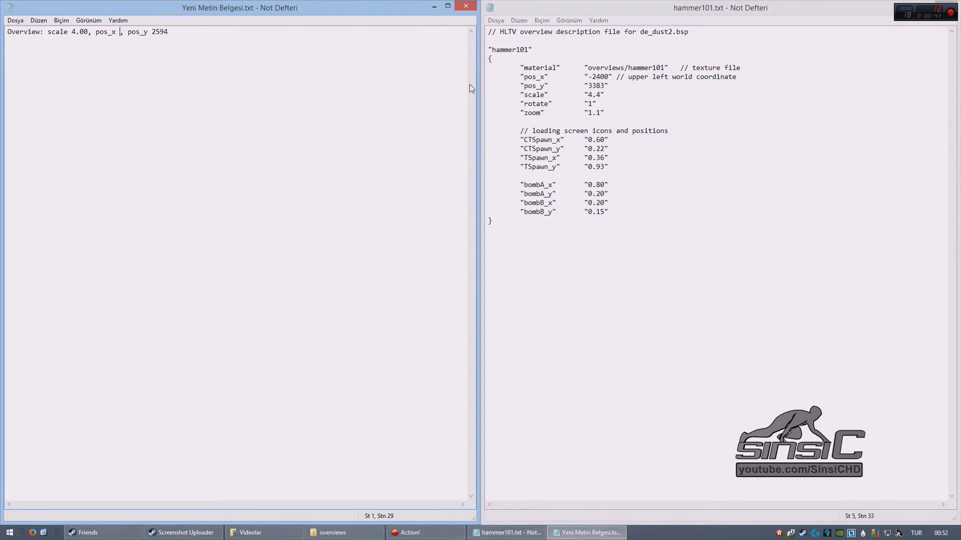
{"action": "type", "text": "-2219"}
{"action": "left_click_drag", "start_coordinate": [588, 77], "coordinate": [609, 78]}
{"action": "key", "text": "ctrl+v"}
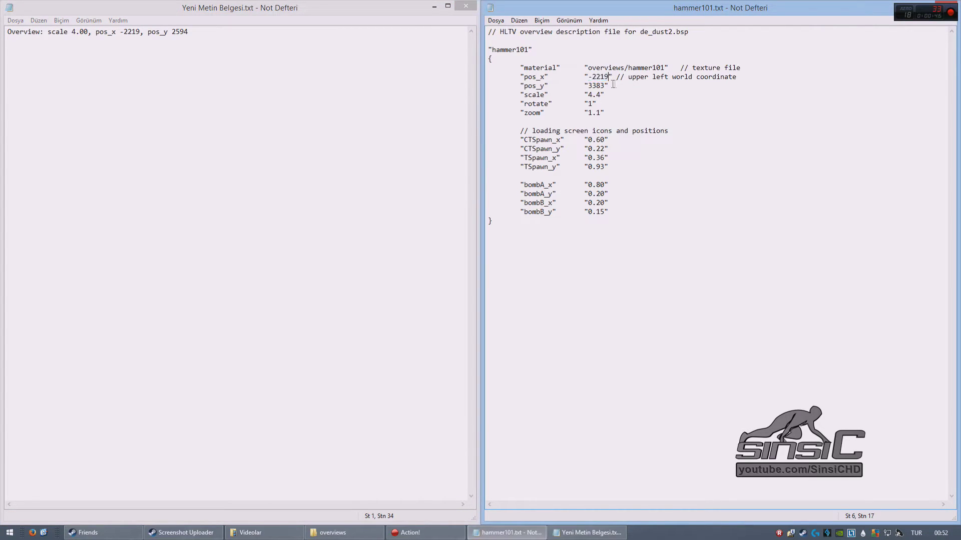
Copy the noted values into hammer101.txt, setting pos_y to 2594 and scale to 4.00
{"action": "left_click_drag", "start_coordinate": [171, 32], "coordinate": [189, 32]}
{"action": "key", "text": "ctrl+c"}
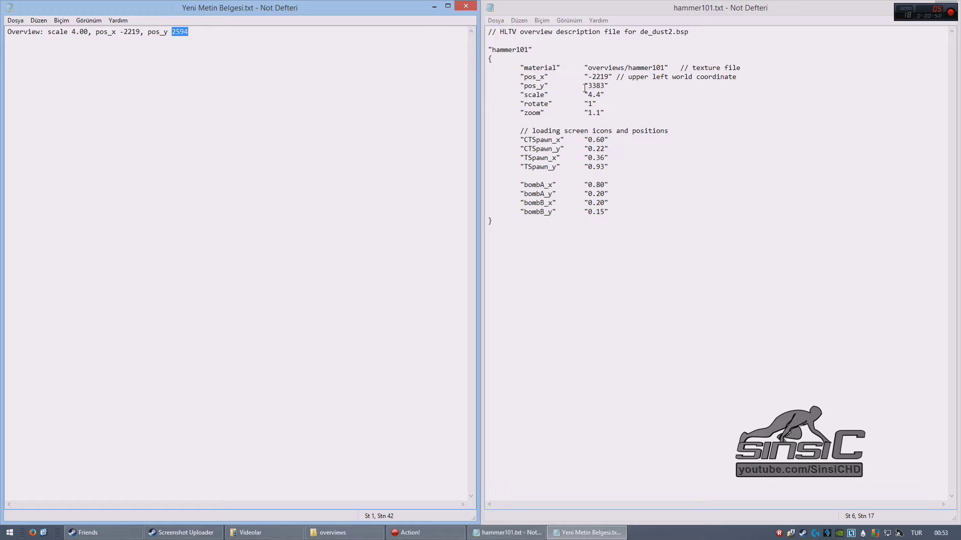
{"action": "left_click_drag", "start_coordinate": [588, 86], "coordinate": [602, 86]}
{"action": "key", "text": "ctrl+v"}
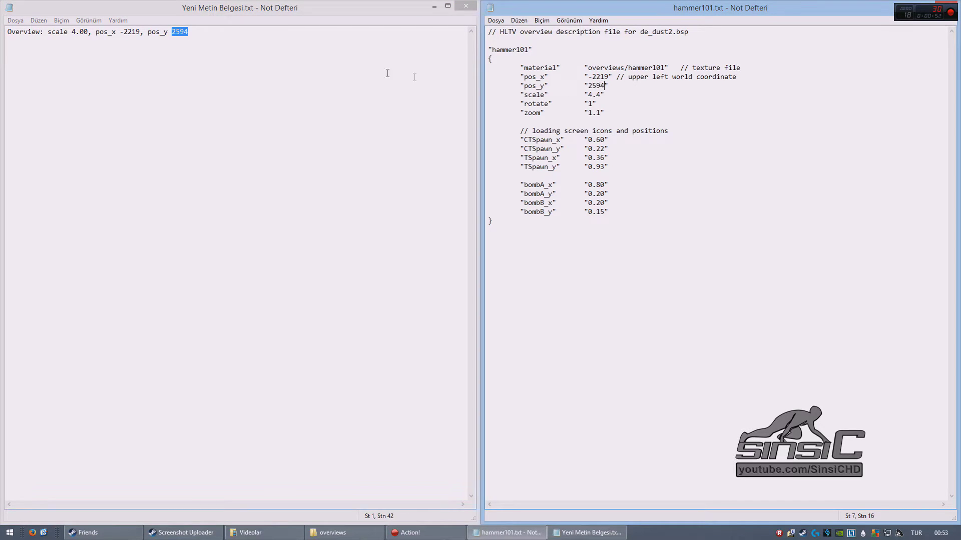
{"action": "left_click_drag", "start_coordinate": [72, 31], "coordinate": [89, 32]}
{"action": "key", "text": "ctrl+c"}
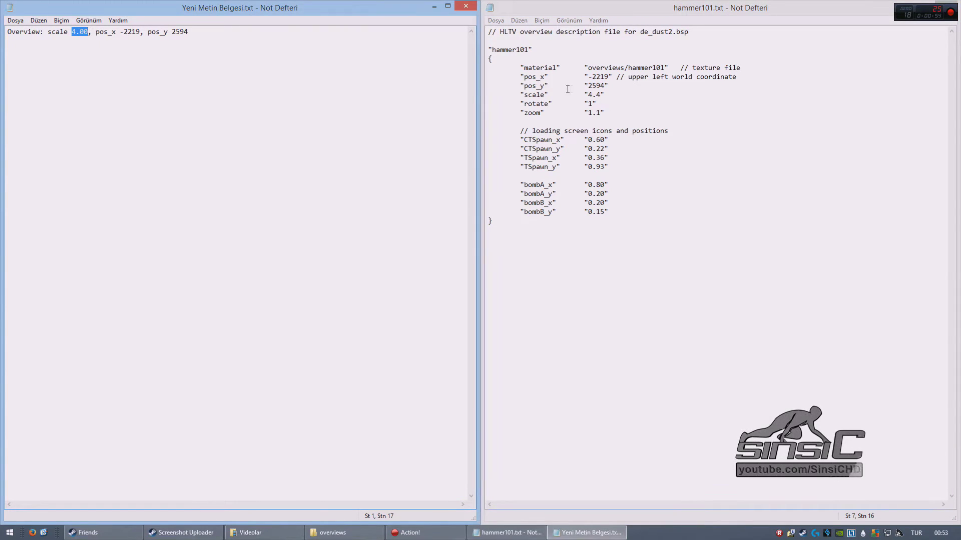
{"action": "left_click_drag", "start_coordinate": [589, 94], "coordinate": [601, 94]}
{"action": "key", "text": "ctrl+v"}
Set rotate to 0 and zoom to 1 in hammer101.txt
{"action": "double_click", "coordinate": [590, 104]}
{"action": "type", "text": "0"}
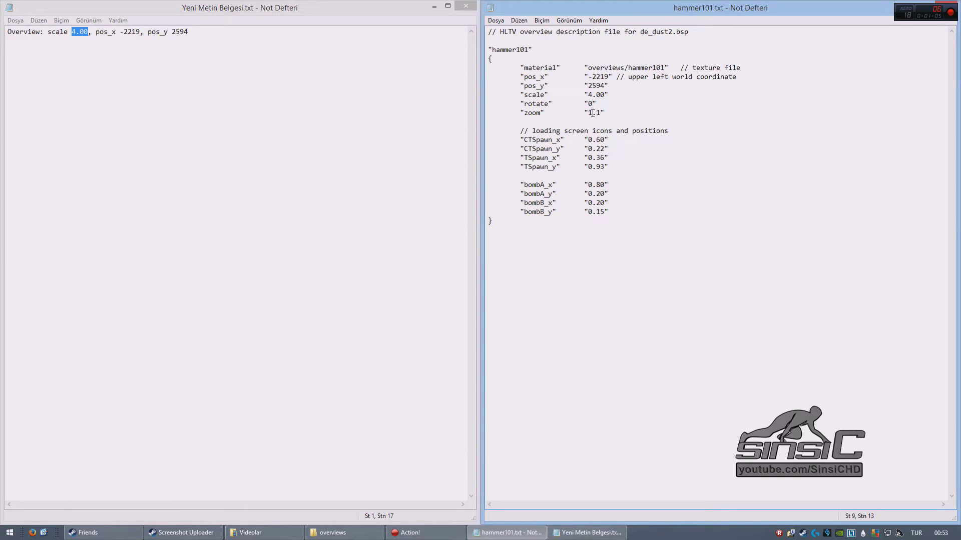
{"action": "left_click_drag", "start_coordinate": [588, 113], "coordinate": [602, 113]}
{"action": "type", "text": "1"}
Delete the loading screen icons and positions block from hammer101.txt, save the file and close both text files
{"action": "left_click_drag", "start_coordinate": [618, 211], "coordinate": [637, 124]}
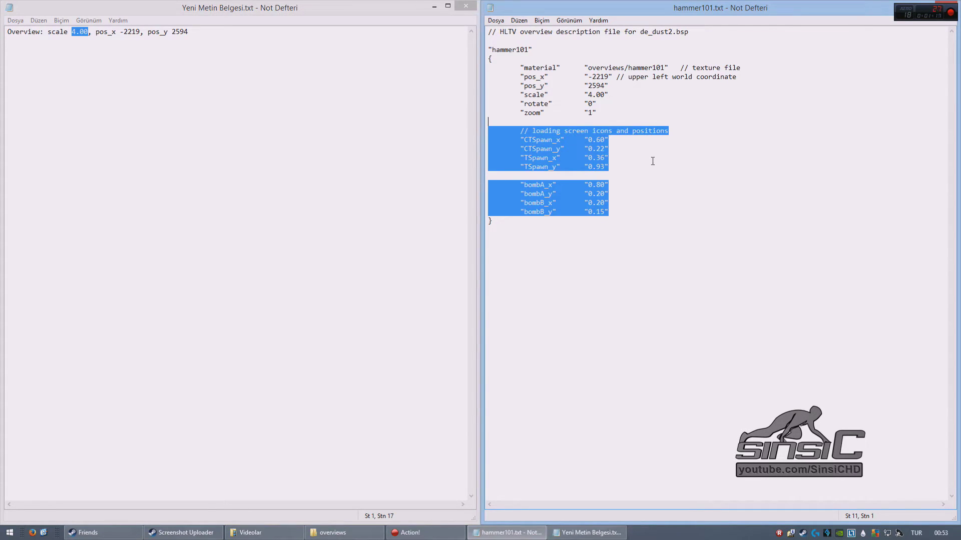
{"action": "key", "text": "Delete"}
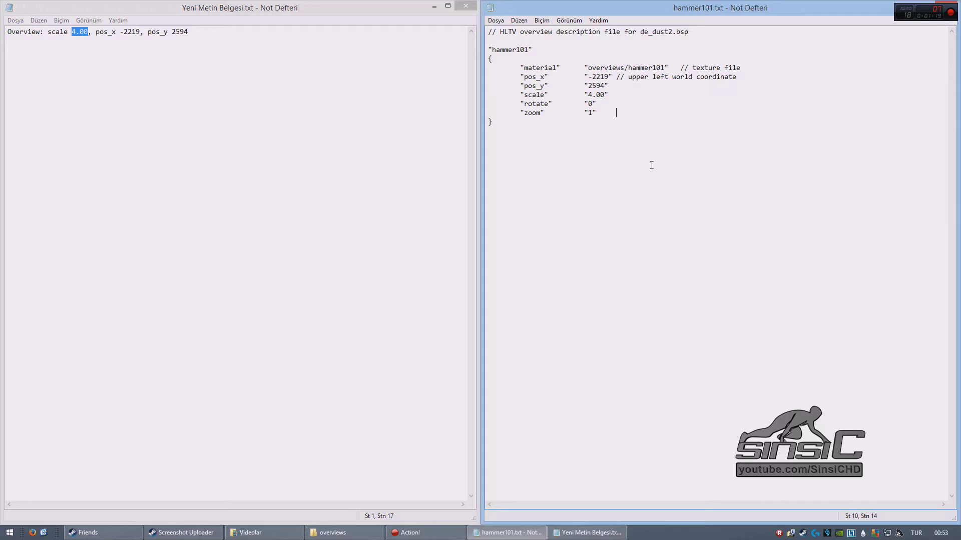
{"action": "key", "text": "ctrl+s"}
{"action": "left_click", "coordinate": [466, 6]}
{"action": "left_click", "coordinate": [948, 6]}
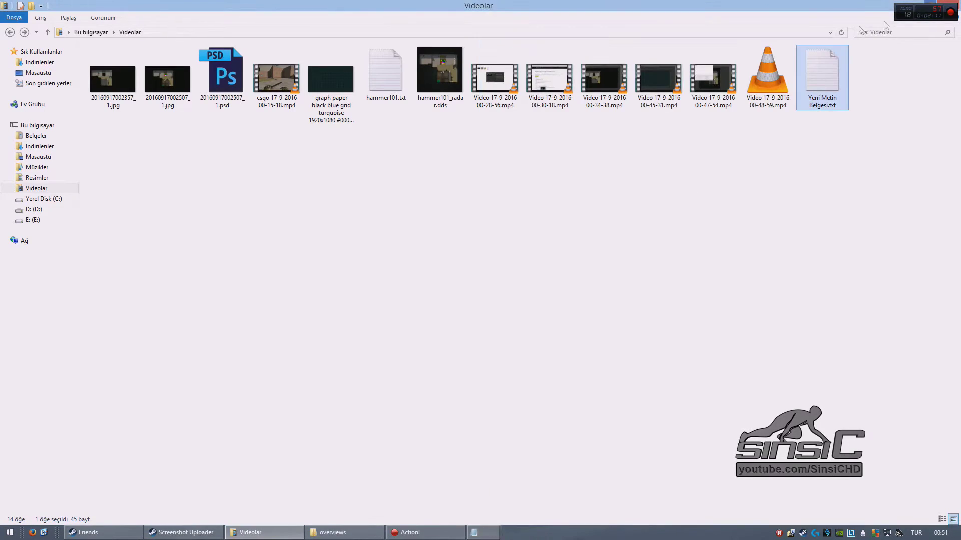
Copy hammer101.txt and hammer101_radar.dds from the Videolar folder into the csgo resource overviews folder
{"action": "left_click_drag", "start_coordinate": [361, 120], "coordinate": [463, 50]}
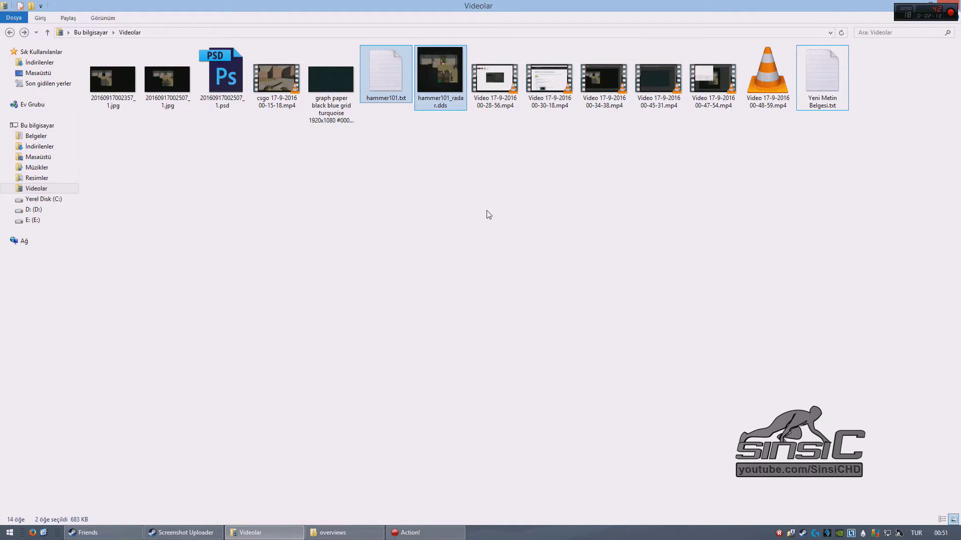
{"action": "left_click", "coordinate": [333, 533]}
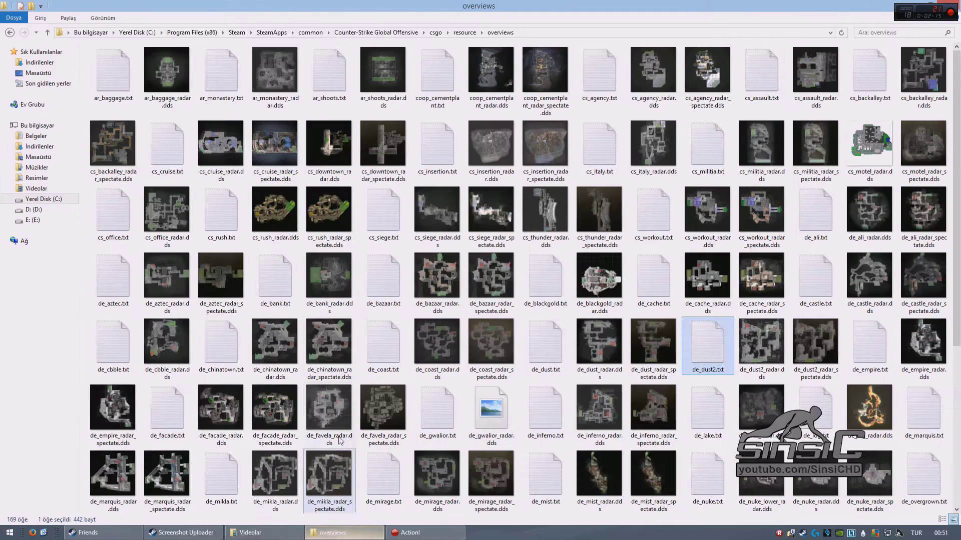
{"action": "key", "text": "ctrl+v"}
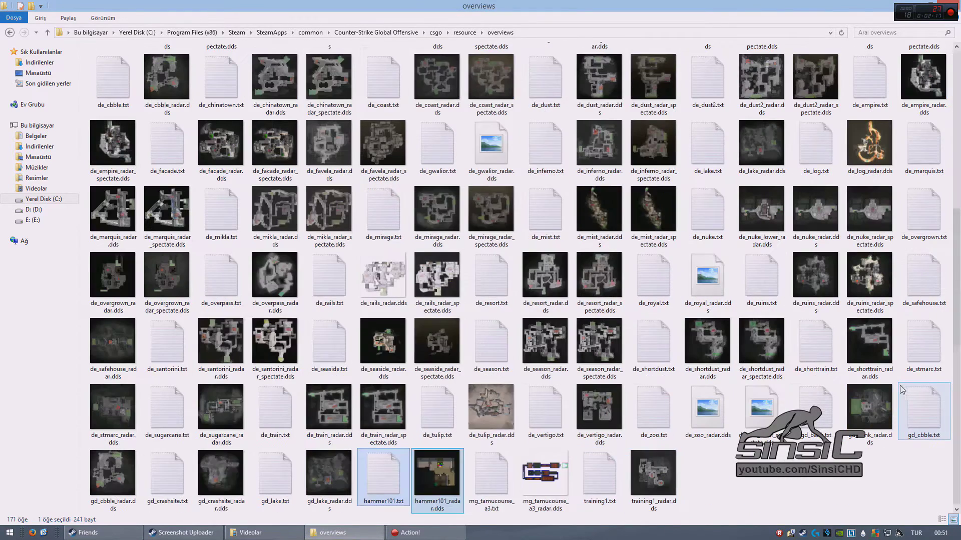
{"action": "left_click", "coordinate": [752, 478]}
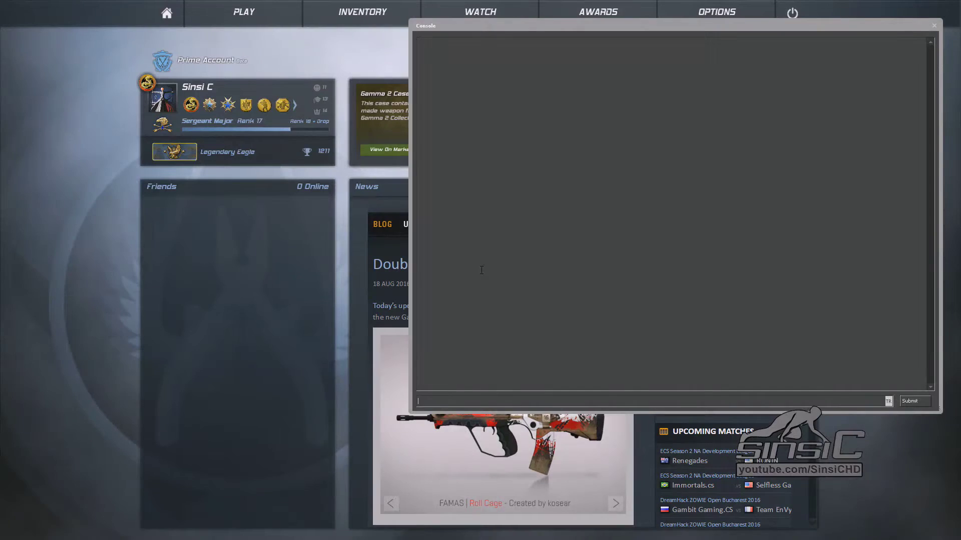
In Counter-Strike: Global Offensive, load the map with the console command map hammer101 and join the Counter-Terrorist team
{"action": "type", "text": "map hammer10"}
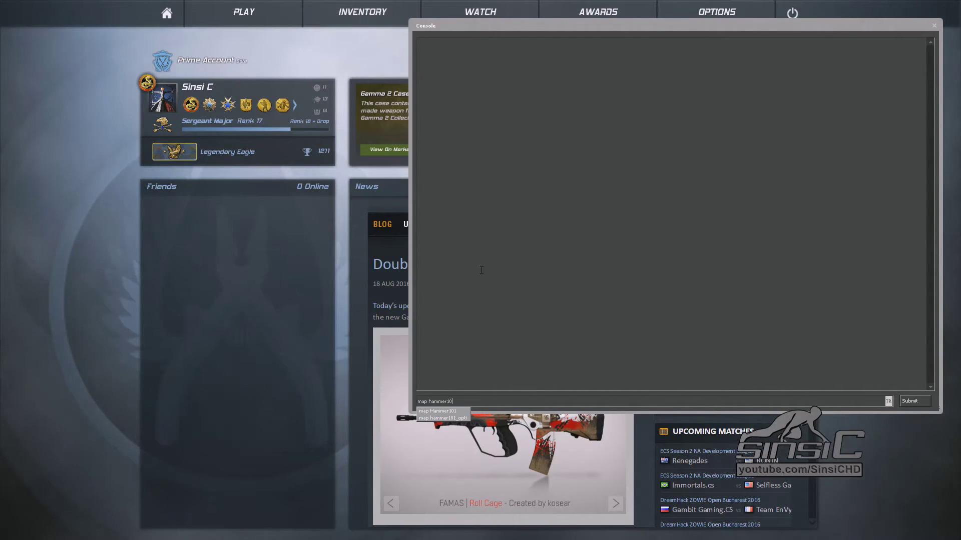
{"action": "type", "text": "1"}
{"action": "key", "text": "Return"}
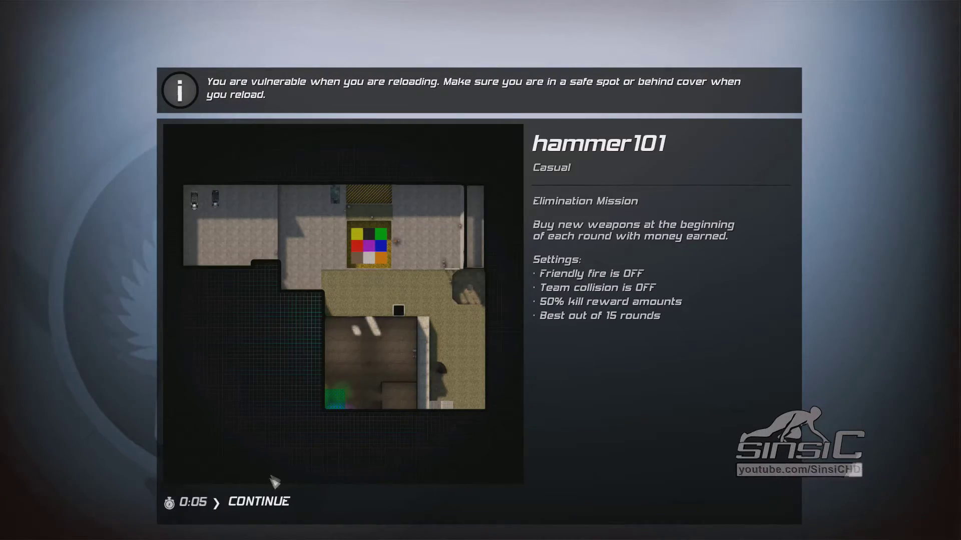
{"action": "left_click", "coordinate": [270, 496]}
{"action": "left_click", "coordinate": [414, 253]}
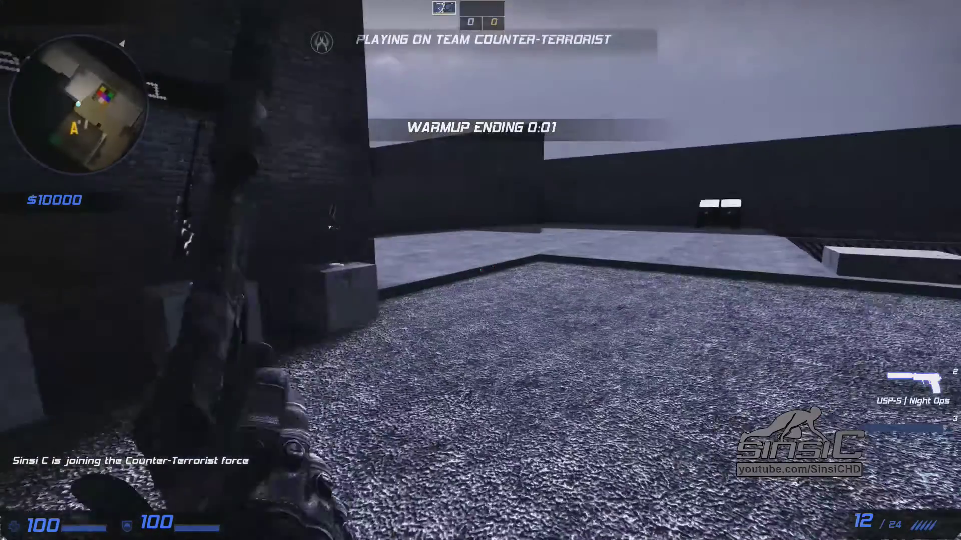
Walk around the hammer101 map and examine how the radar follows the player's position
{"action": "key", "text": "3"}
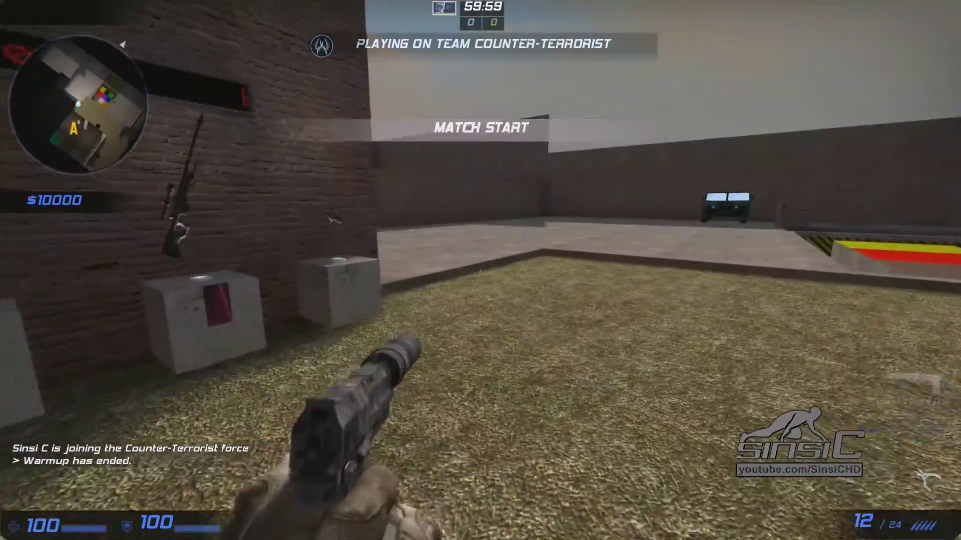
{"action": "key", "text": "3"}
{"action": "key", "text": "w"}
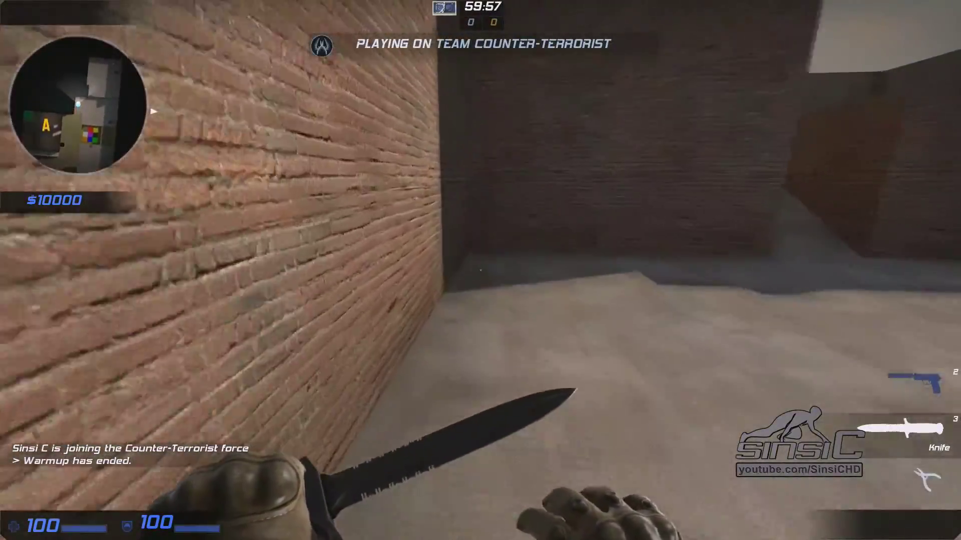
{"action": "key", "text": "w"}
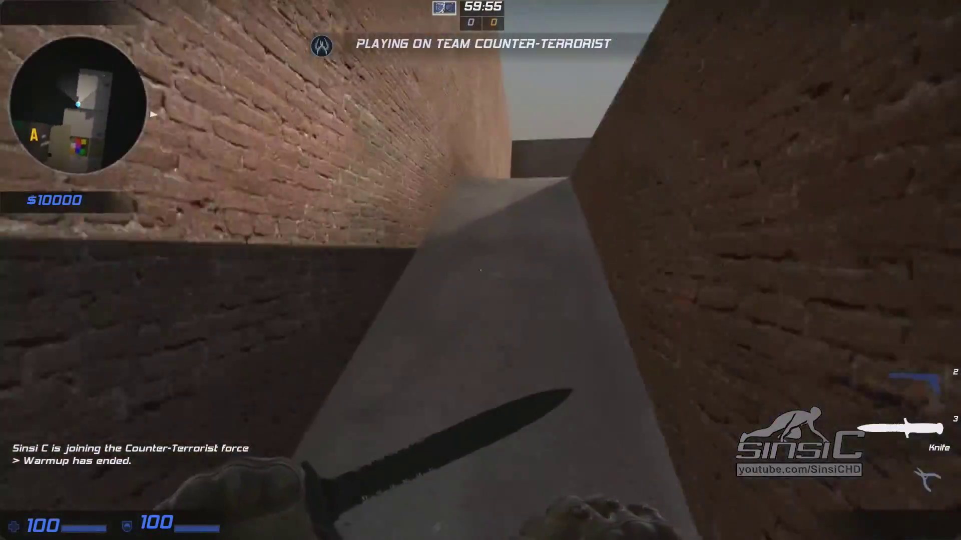
{"action": "key", "text": "2"}
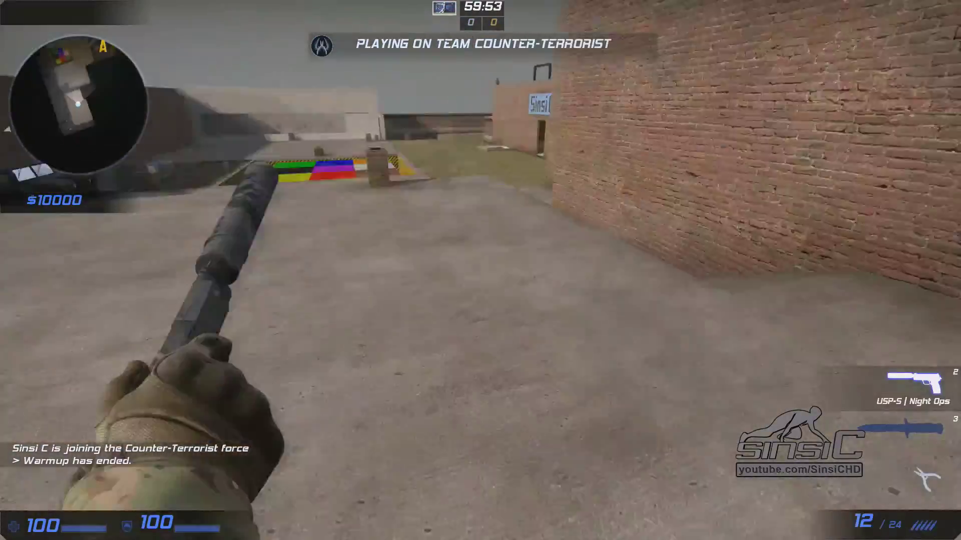
{"action": "key", "text": "w"}
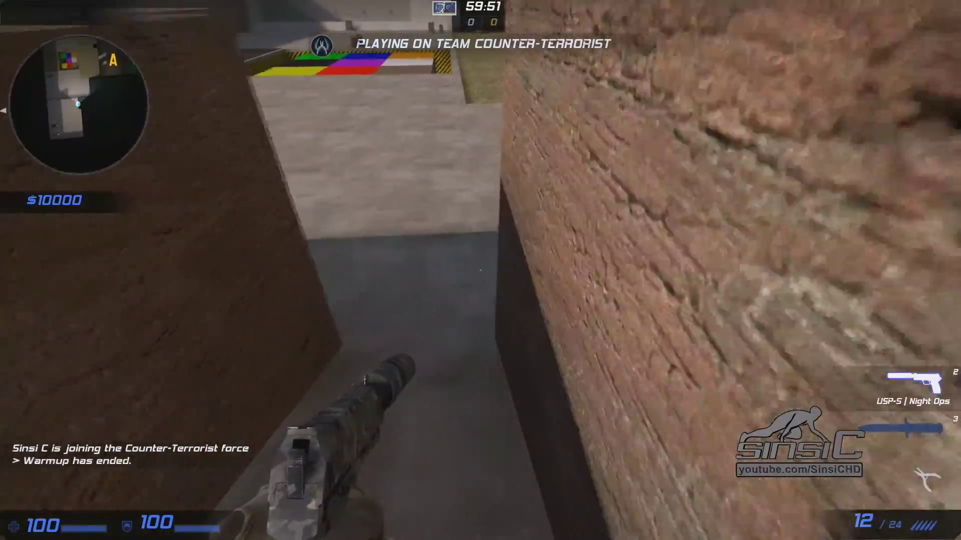
{"action": "key", "text": "w"}
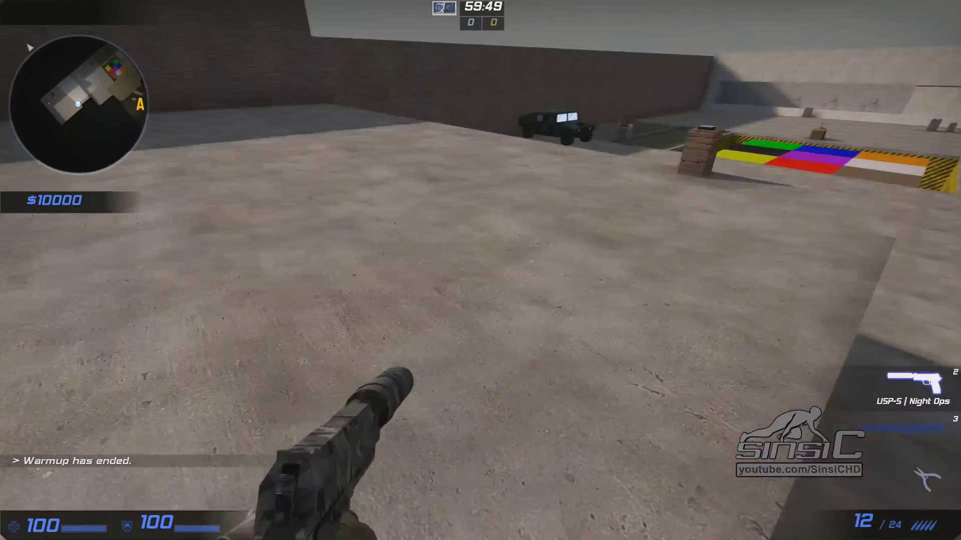
{"action": "key", "text": "3"}
{"action": "key", "text": "2"}
{"action": "key", "text": "w"}
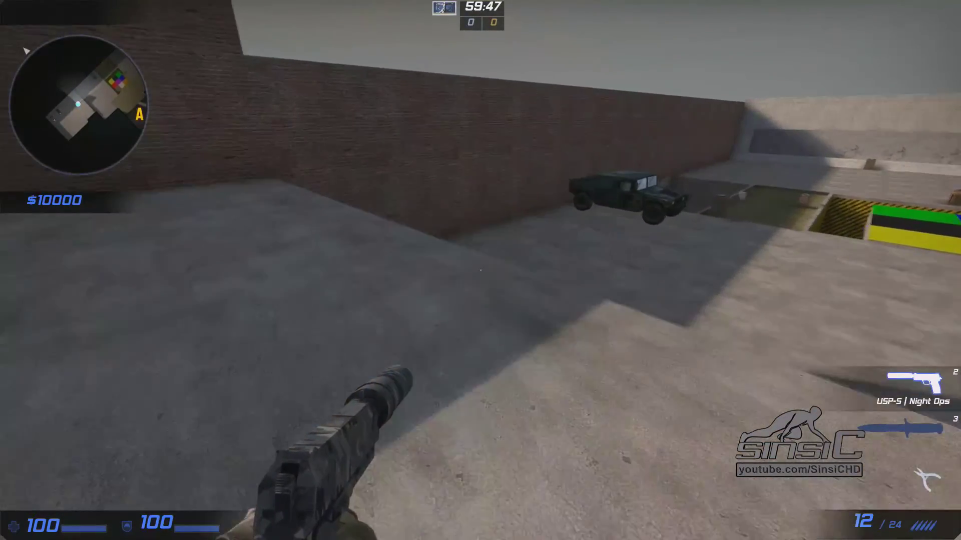
{"action": "key", "text": "w"}
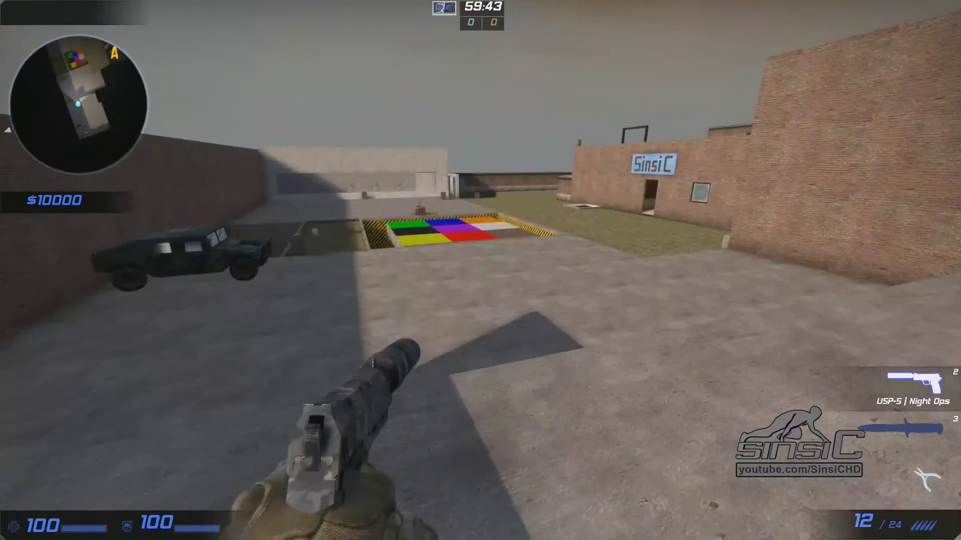
{"action": "key", "text": "3"}
{"action": "key", "text": "2"}
{"action": "key", "text": "w"}
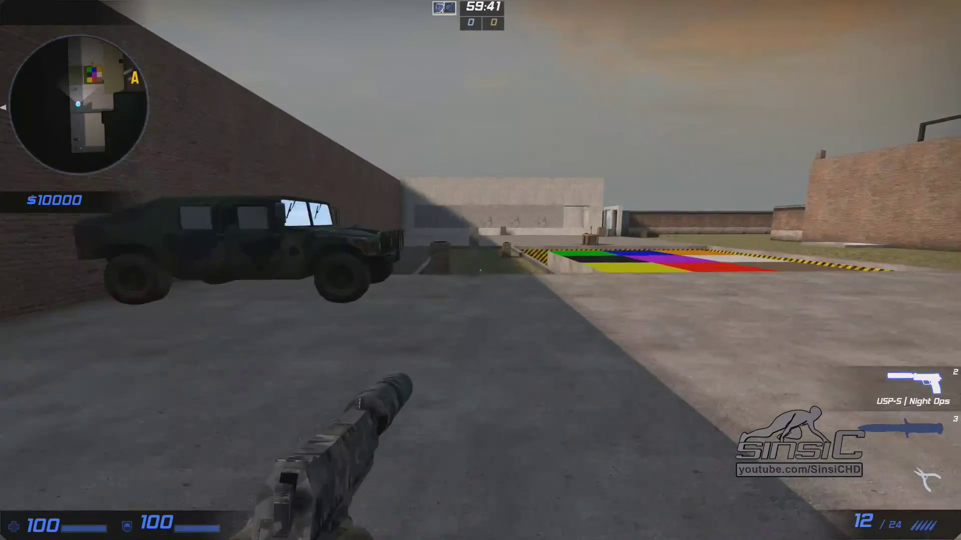
{"action": "key", "text": "w"}
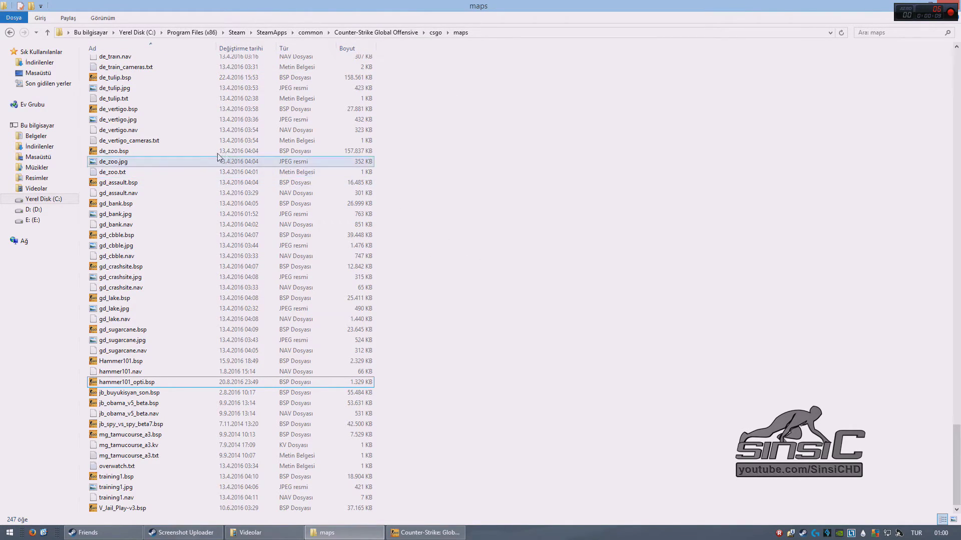
In File Explorer, duplicate de_tulip.txt within the csgo maps folder
{"action": "left_click", "coordinate": [134, 99]}
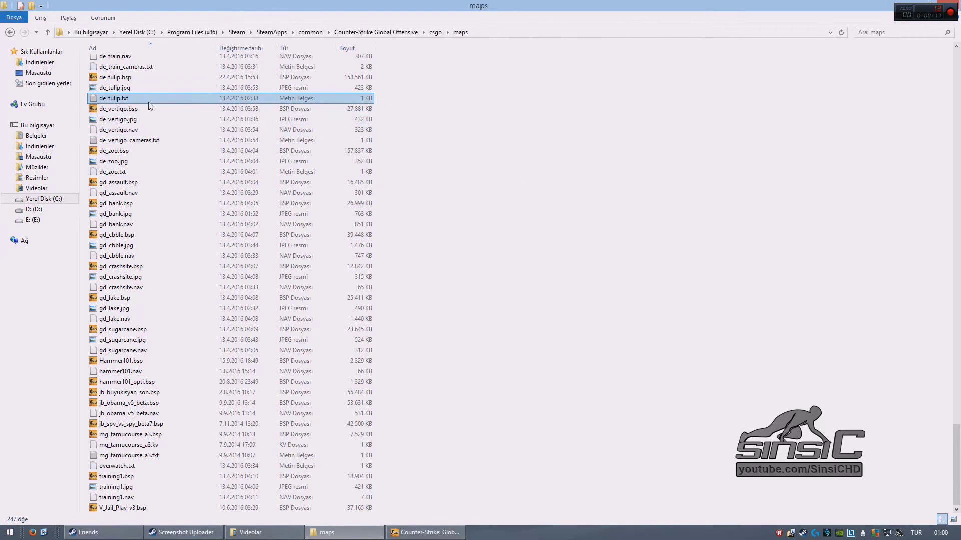
{"action": "key", "text": "ctrl+c"}
{"action": "key", "text": "ctrl+v"}
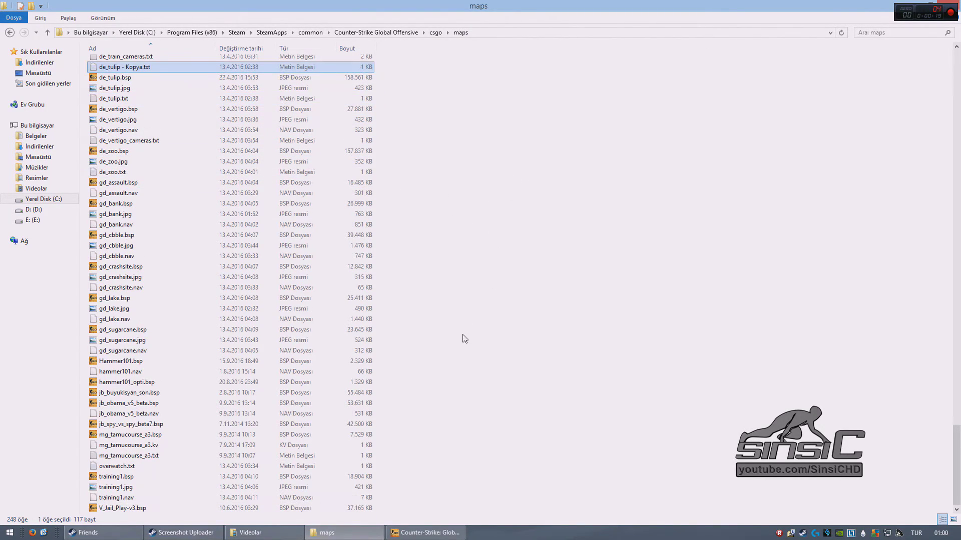
Rename the duplicated de_tulip text file in the maps folder as hammer101
{"action": "key", "text": "F2"}
{"action": "type", "text": "hammer101"}
{"action": "key", "text": "Return"}
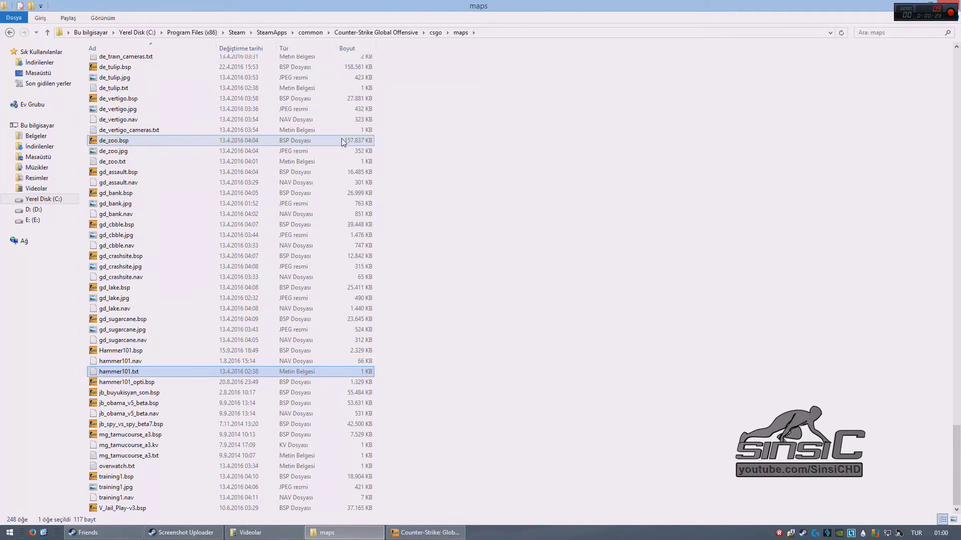
Open hammer101.txt in Notepad and examine its RULESHERE line and the creator line with its closing font tag
{"action": "double_click", "coordinate": [192, 374]}
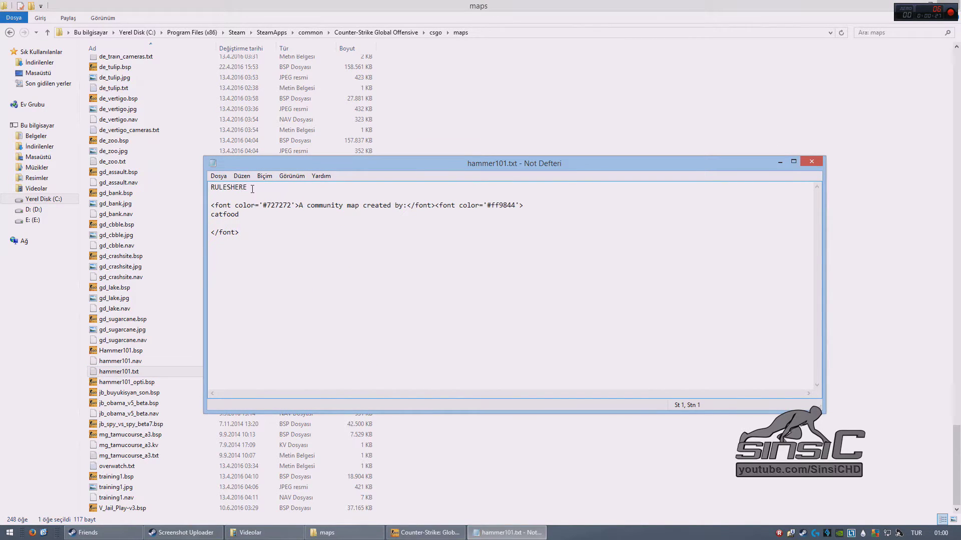
{"action": "left_click_drag", "start_coordinate": [253, 189], "coordinate": [192, 190]}
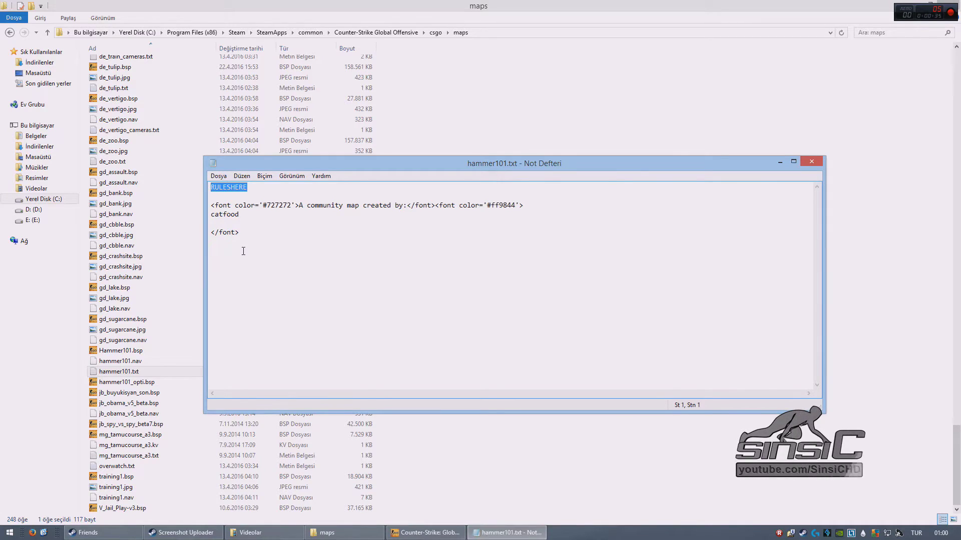
{"action": "left_click_drag", "start_coordinate": [239, 233], "coordinate": [204, 209]}
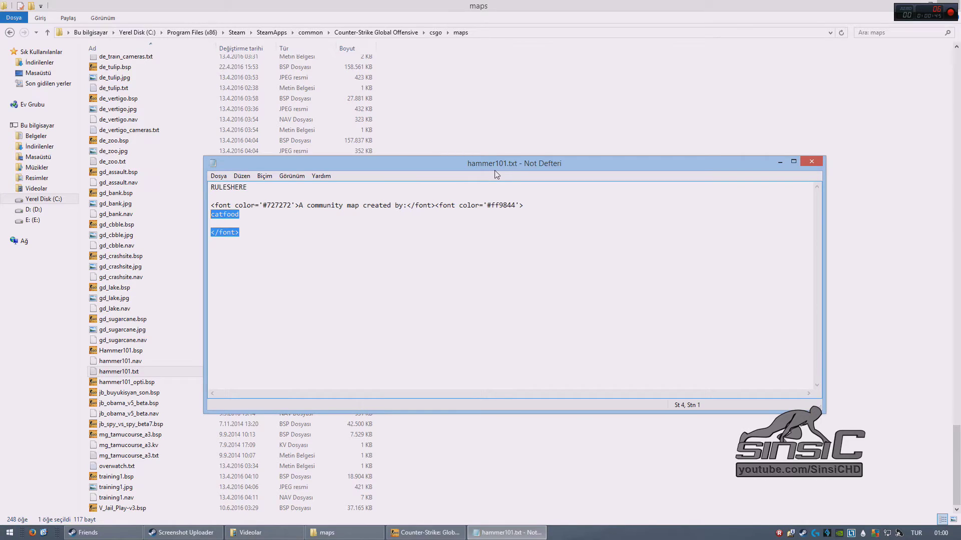
{"action": "left_click", "coordinate": [422, 214]}
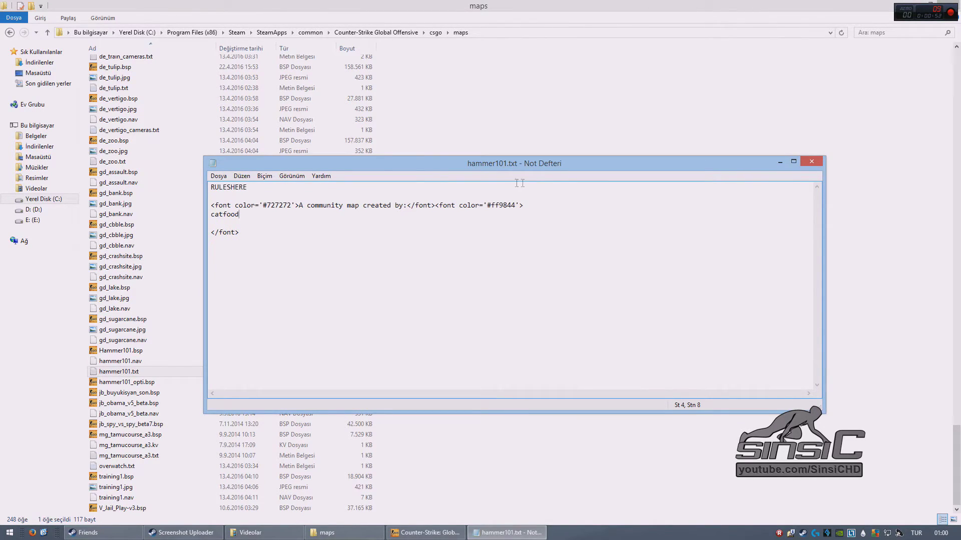
Examine the encoding options for saving a copy of hammer101.txt, and leave without saving
{"action": "left_click", "coordinate": [219, 176]}
{"action": "left_click", "coordinate": [245, 221]}
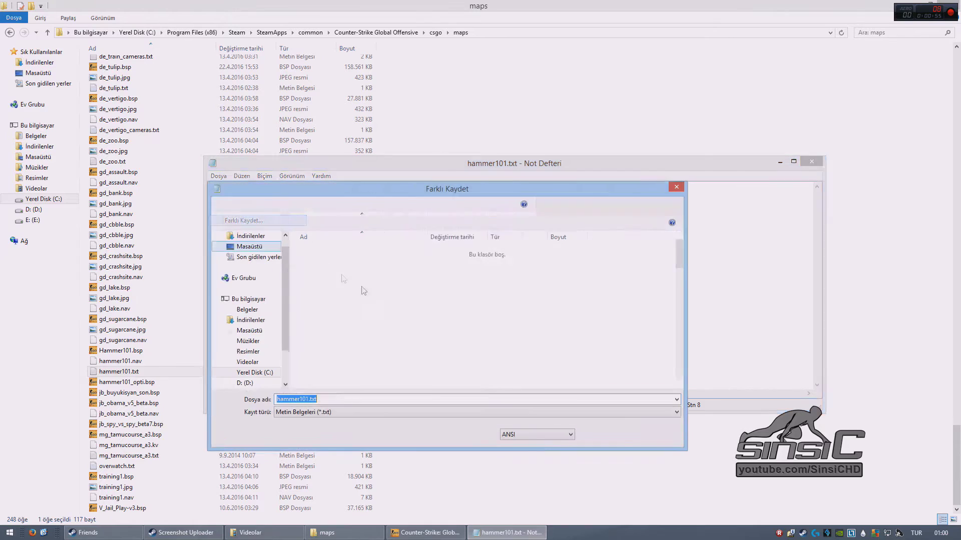
{"action": "left_click", "coordinate": [525, 435]}
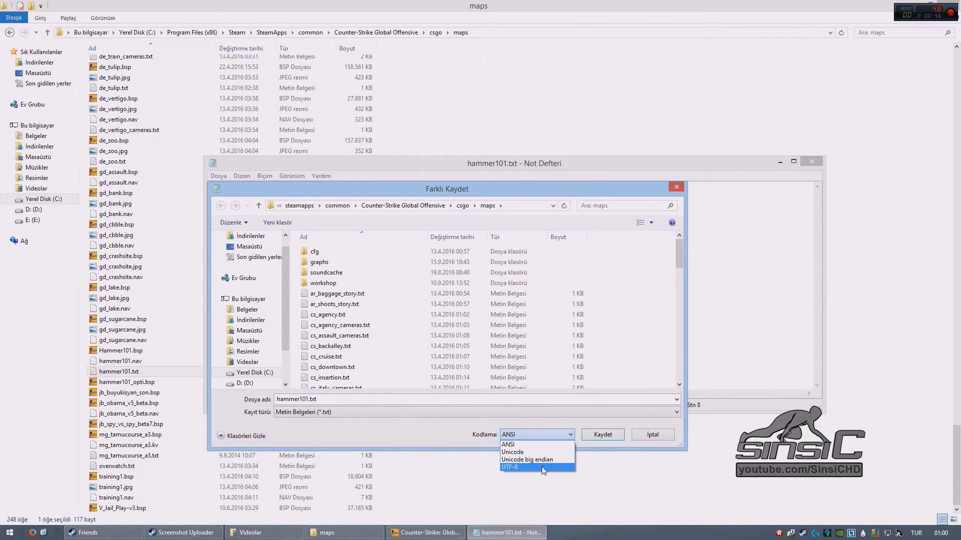
{"action": "left_click", "coordinate": [516, 452]}
{"action": "left_click", "coordinate": [676, 187]}
Examine the opening and closing font tags, the colour code and the credit text in hammer101.txt, and close the file
{"action": "left_click", "coordinate": [259, 188]}
{"action": "double_click", "coordinate": [258, 189]}
{"action": "left_click", "coordinate": [256, 206]}
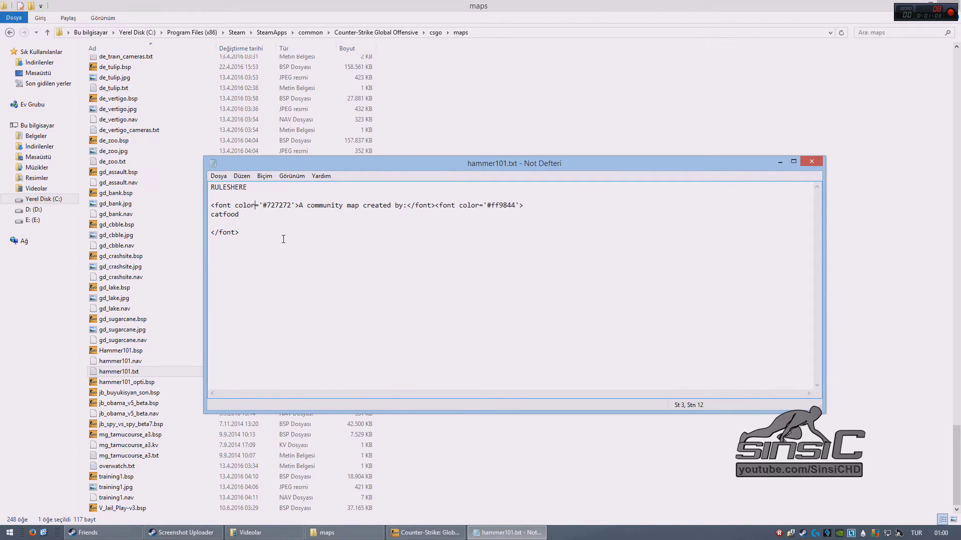
{"action": "left_click", "coordinate": [355, 217]}
{"action": "left_click_drag", "start_coordinate": [211, 206], "coordinate": [299, 206]}
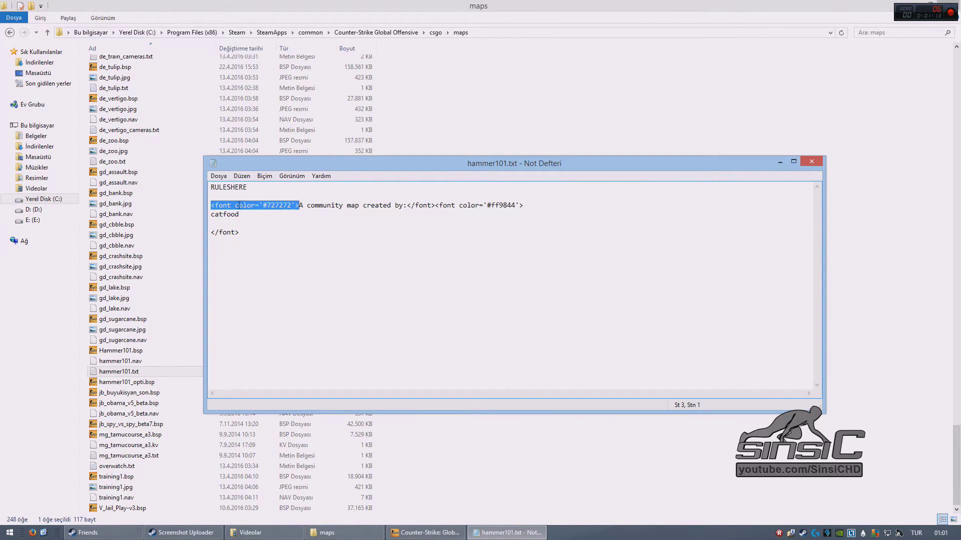
{"action": "left_click", "coordinate": [267, 215]}
{"action": "double_click", "coordinate": [236, 205]}
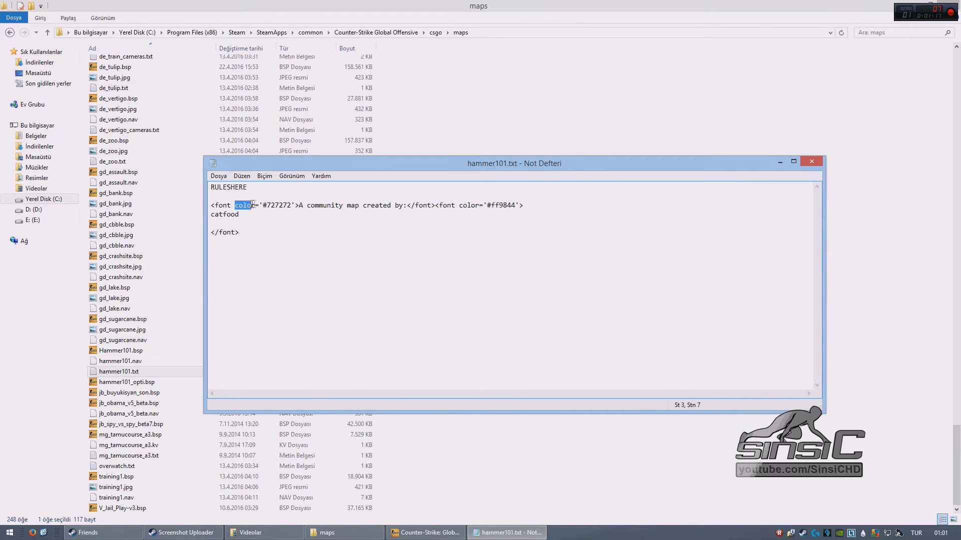
{"action": "left_click_drag", "start_coordinate": [299, 205], "coordinate": [197, 202]}
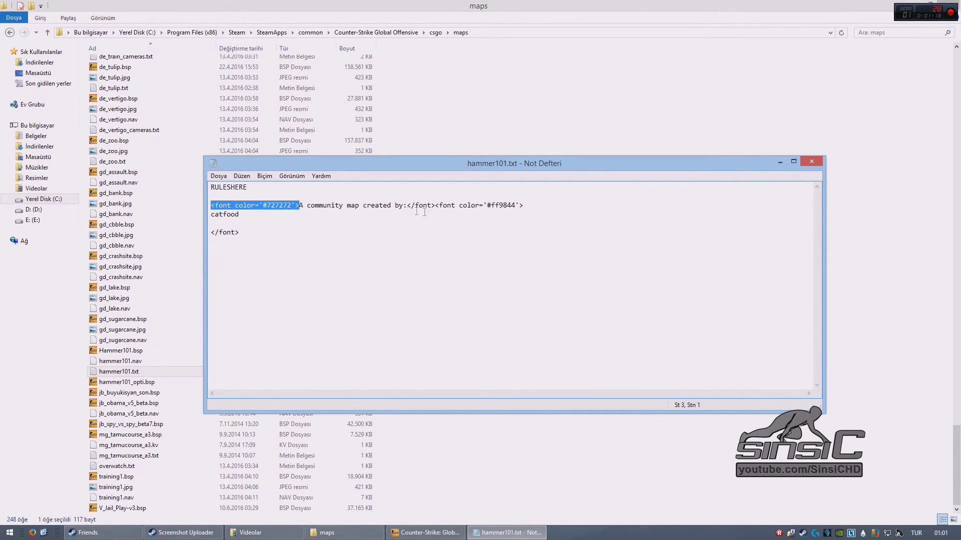
{"action": "left_click_drag", "start_coordinate": [265, 205], "coordinate": [292, 206]}
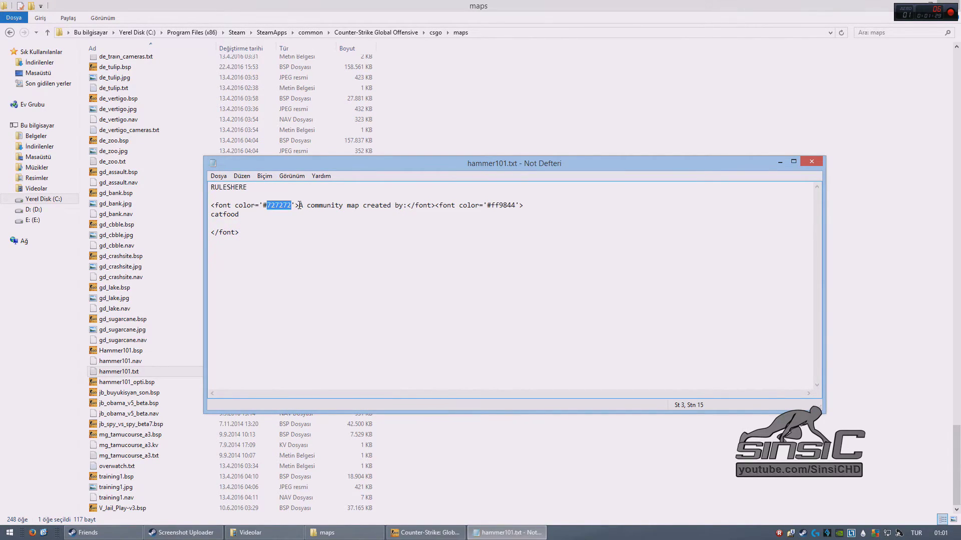
{"action": "left_click_drag", "start_coordinate": [300, 205], "coordinate": [217, 206]}
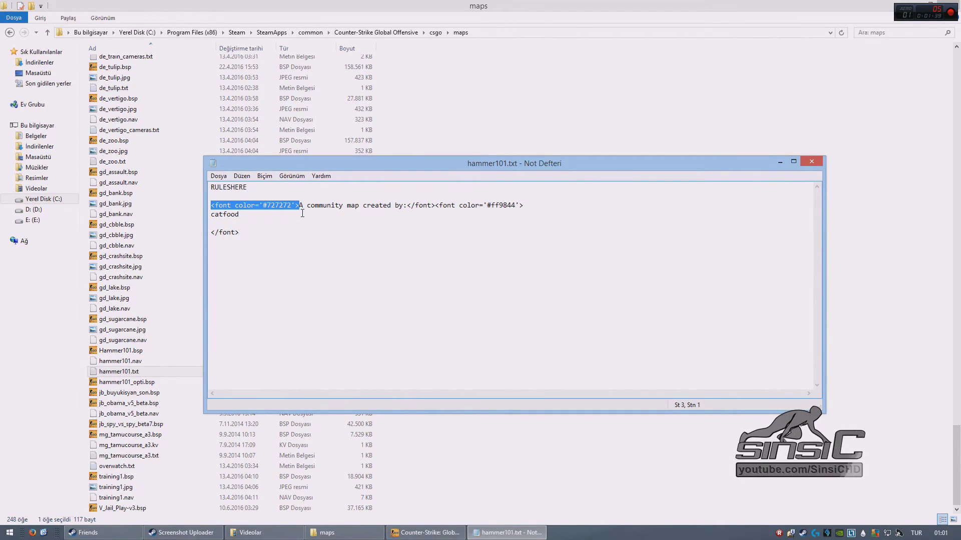
{"action": "left_click_drag", "start_coordinate": [406, 212], "coordinate": [436, 213]}
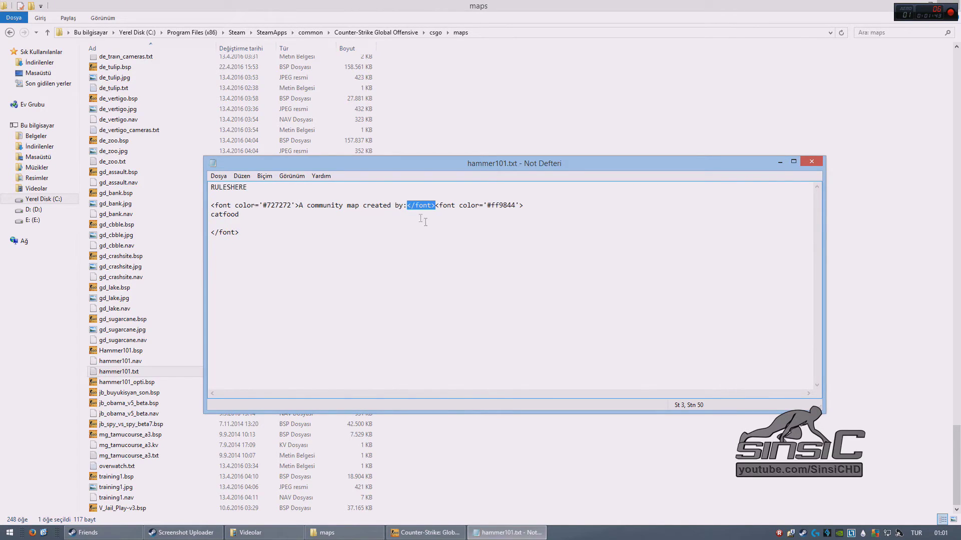
{"action": "left_click", "coordinate": [447, 206]}
{"action": "left_click_drag", "start_coordinate": [299, 207], "coordinate": [408, 208]}
{"action": "left_click_drag", "start_coordinate": [522, 205], "coordinate": [525, 223]}
{"action": "left_click", "coordinate": [520, 232]}
{"action": "left_click", "coordinate": [811, 162]}
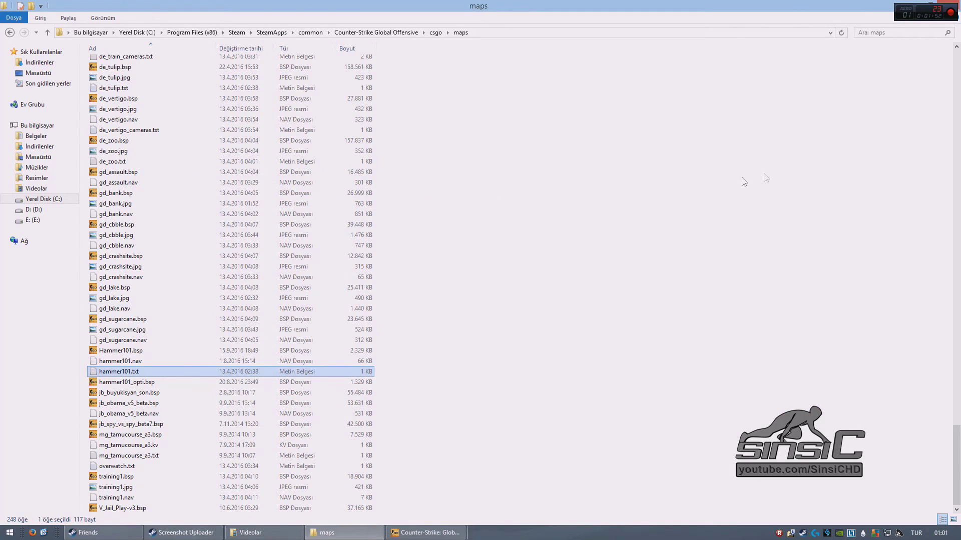
Open hammer101.txt in Notepad++ and check which encoding the file uses
{"action": "right_click", "coordinate": [131, 371]}
{"action": "mouse_move", "coordinate": [263, 228]}
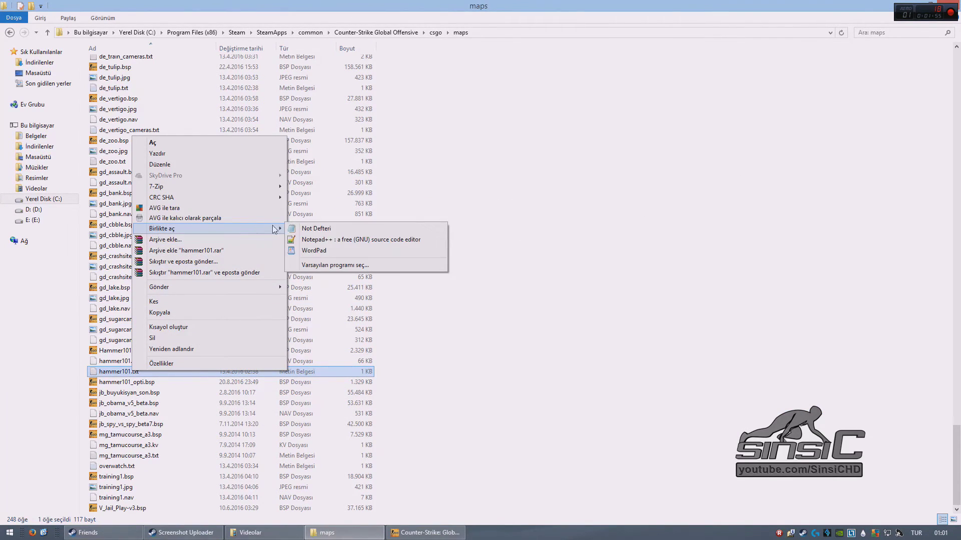
{"action": "left_click", "coordinate": [340, 241]}
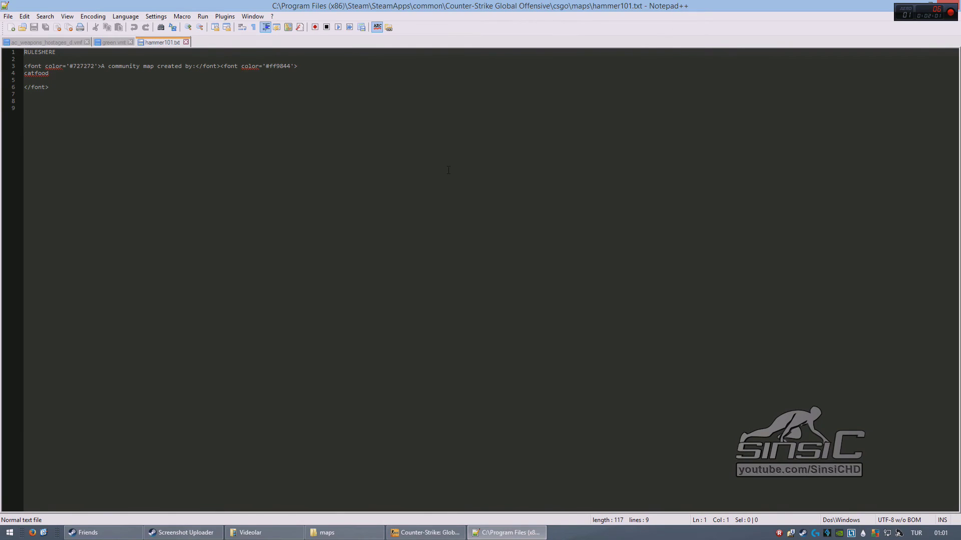
{"action": "left_click", "coordinate": [98, 17]}
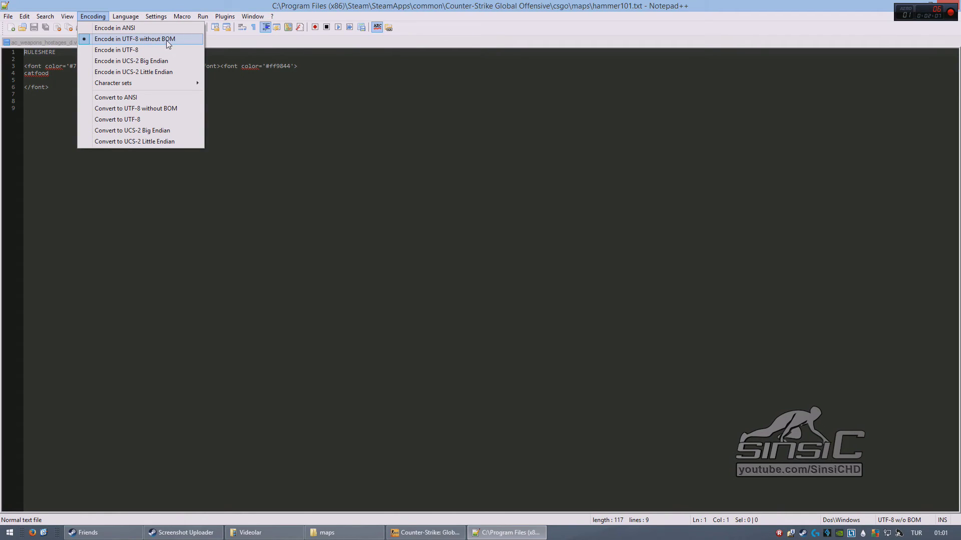
{"action": "left_click", "coordinate": [242, 66]}
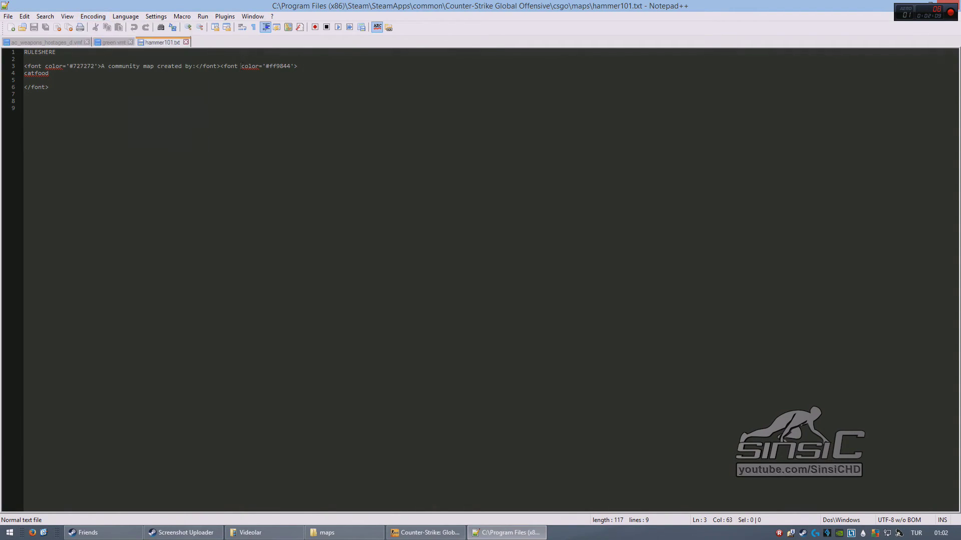
Replace the community map credit with "Bu harita " and catfood with the author's nickname, keeping the closing font tag on the same line
{"action": "left_click", "coordinate": [112, 81]}
{"action": "left_click_drag", "start_coordinate": [100, 66], "coordinate": [197, 66]}
{"action": "type", "text": "Bu harita"}
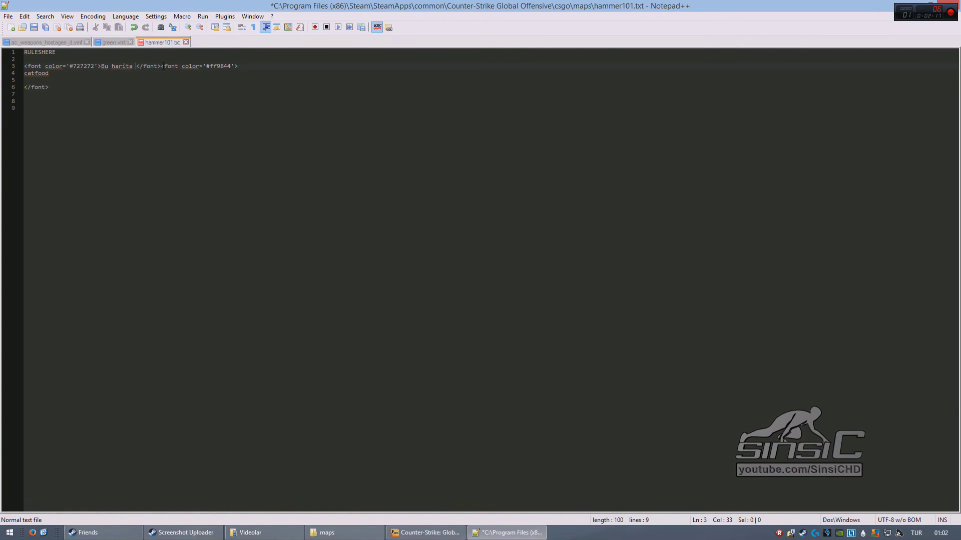
{"action": "left_click_drag", "start_coordinate": [25, 87], "coordinate": [252, 66]}
{"action": "type", "text": "Sinsi C</font>"}
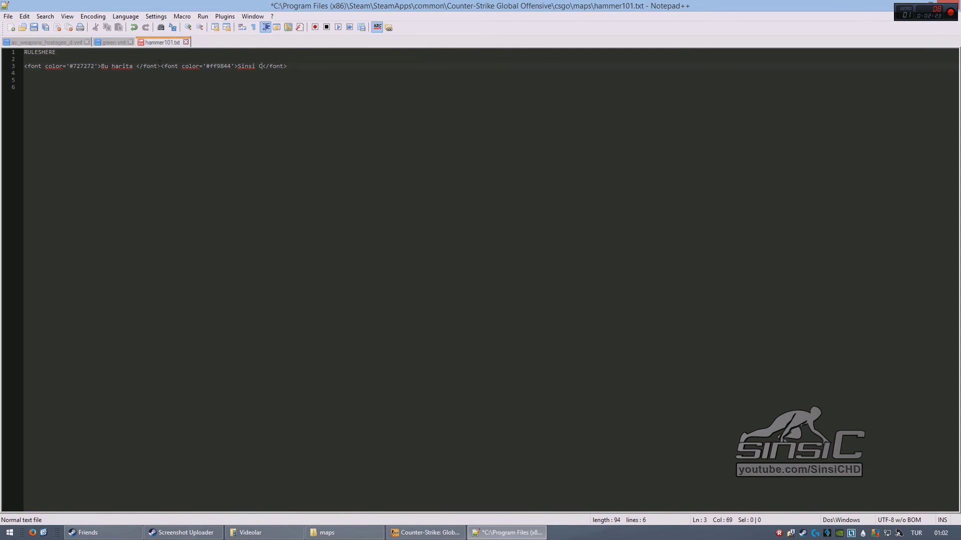
Append a copy of the #727272 font segment after the author's nickname, reading " tarafından yapılmıştır.", and save hammer101.txt
{"action": "left_click_drag", "start_coordinate": [161, 66], "coordinate": [24, 66]}
{"action": "key", "text": "ctrl+c"}
{"action": "left_click", "coordinate": [313, 68]}
{"action": "key", "text": "ctrl+v"}
{"action": "left_click_drag", "start_coordinate": [364, 66], "coordinate": [400, 66]}
{"action": "type", "text": "t"}
{"action": "type", "text": "arafından"}
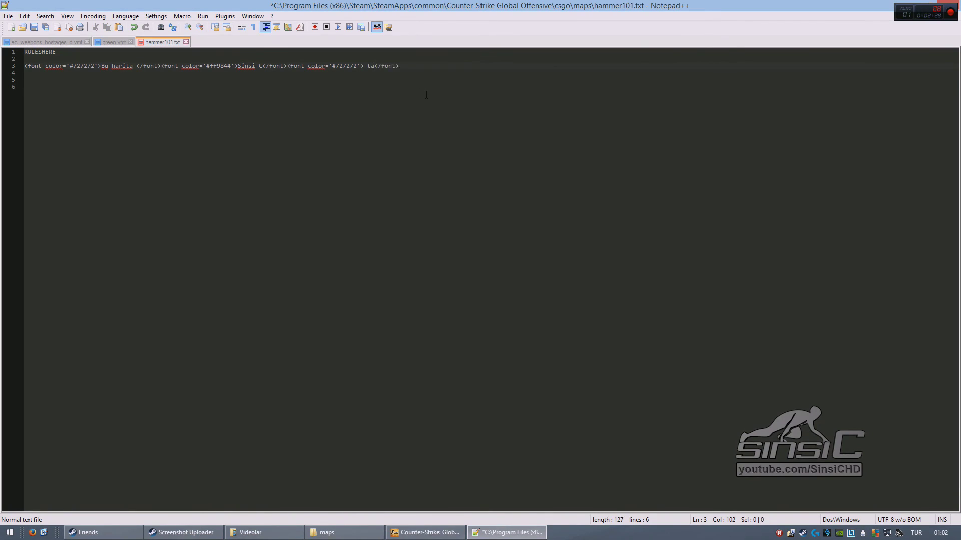
{"action": "type", "text": " yapılmışt"}
{"action": "key", "text": "BackSpace"}
{"action": "key", "text": "BackSpace"}
{"action": "type", "text": "ştır."}
{"action": "key", "text": "ctrl+s"}
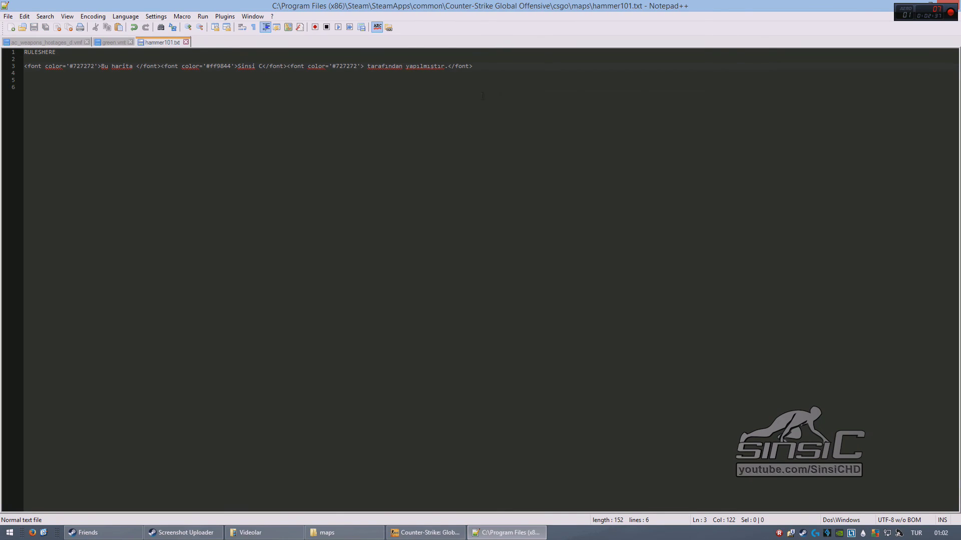
In Counter-Strike: Global Offensive, reload the map with the console command map hammer101 to test the description on the loading screen
{"action": "mouse_move", "coordinate": [958, 14]}
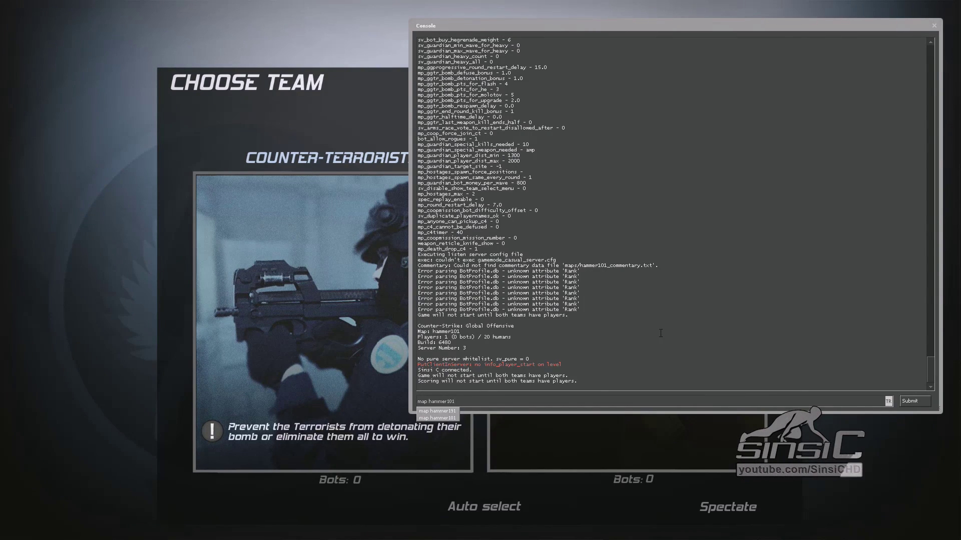
{"action": "key", "text": "Return"}
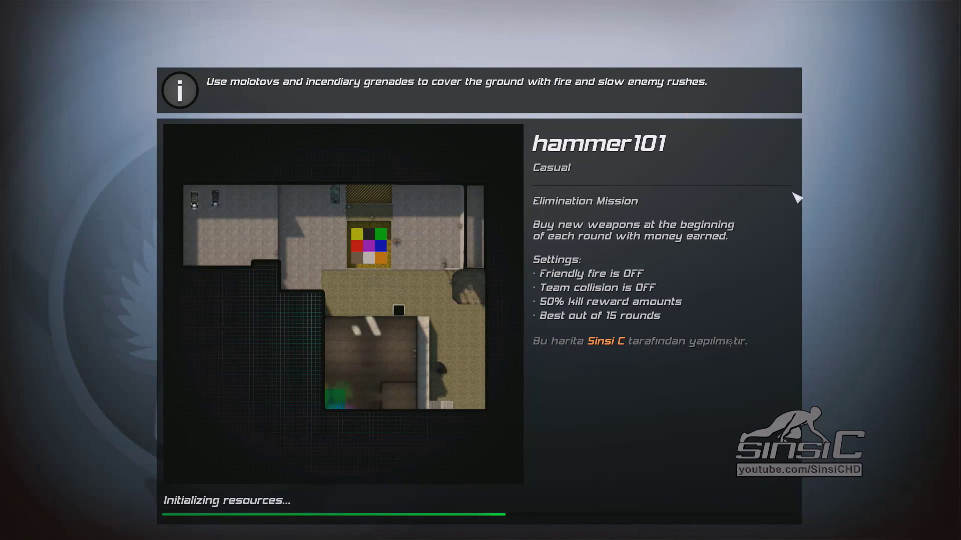